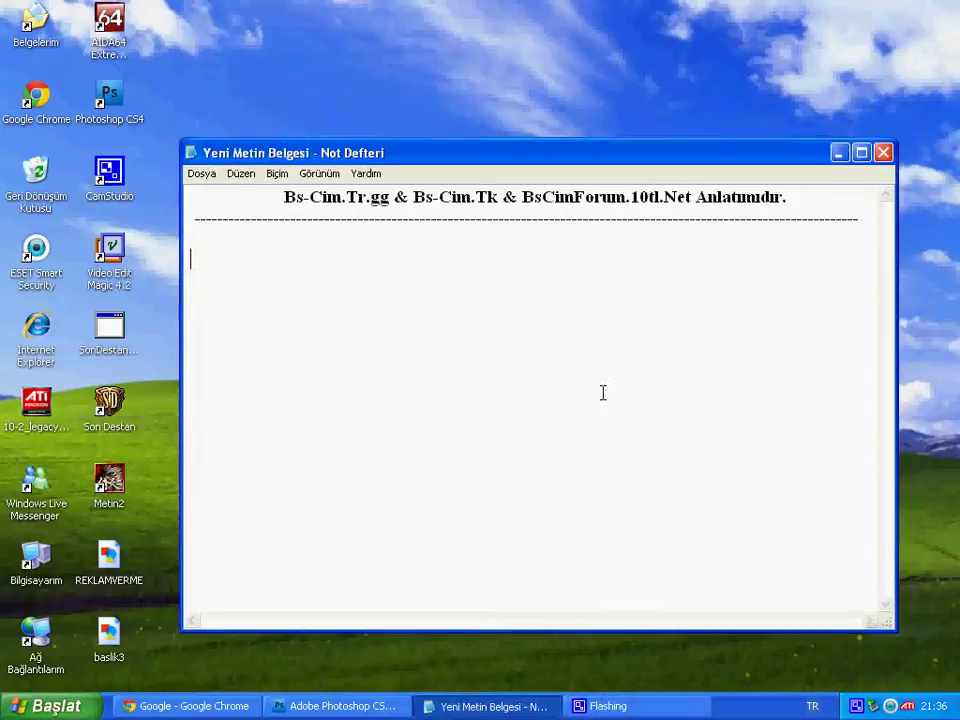
# Write the Notepad intro on loading and using Photoshop Styles, ending with 'Dikkat izleyin.'
pyautogui.write('vet arkadal')
pyautogui.write('lar Adobe')
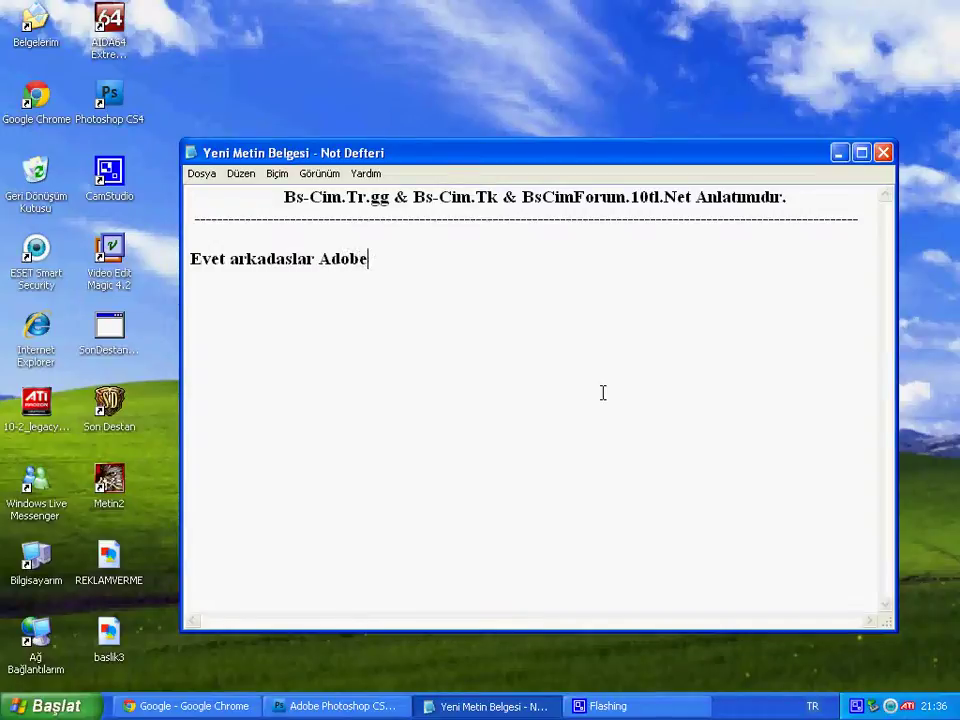
pyautogui.write('Phots')
pyautogui.write('osho')
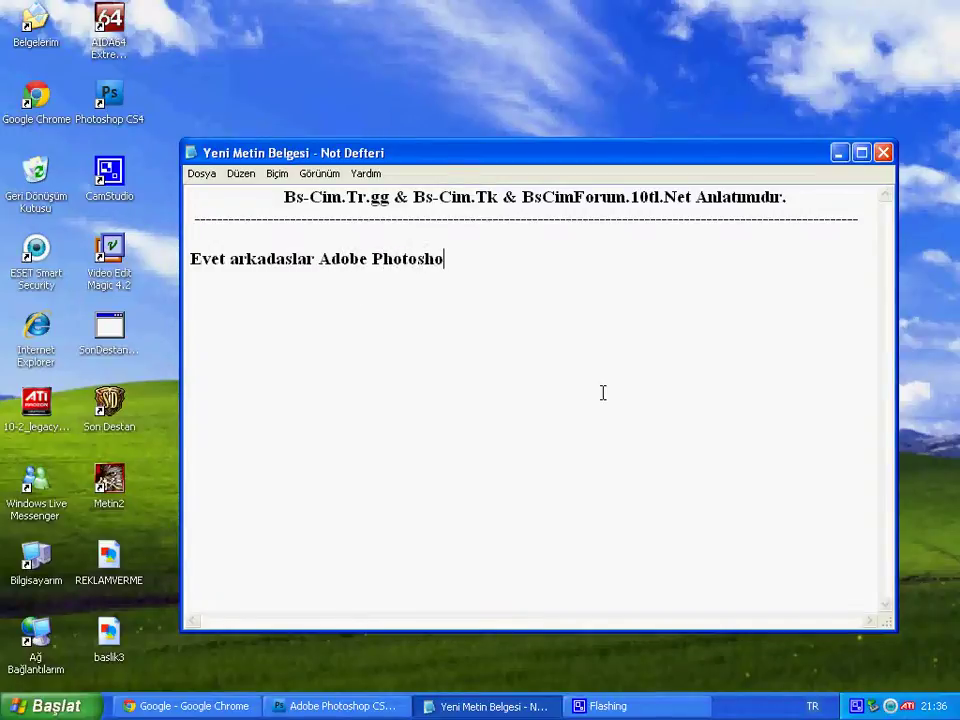
pyautogui.write('p')
pyautogui.write('a')
pyautogui.press('BackSpace')
pyautogui.write('Sty')
pyautogui.write('les nas')
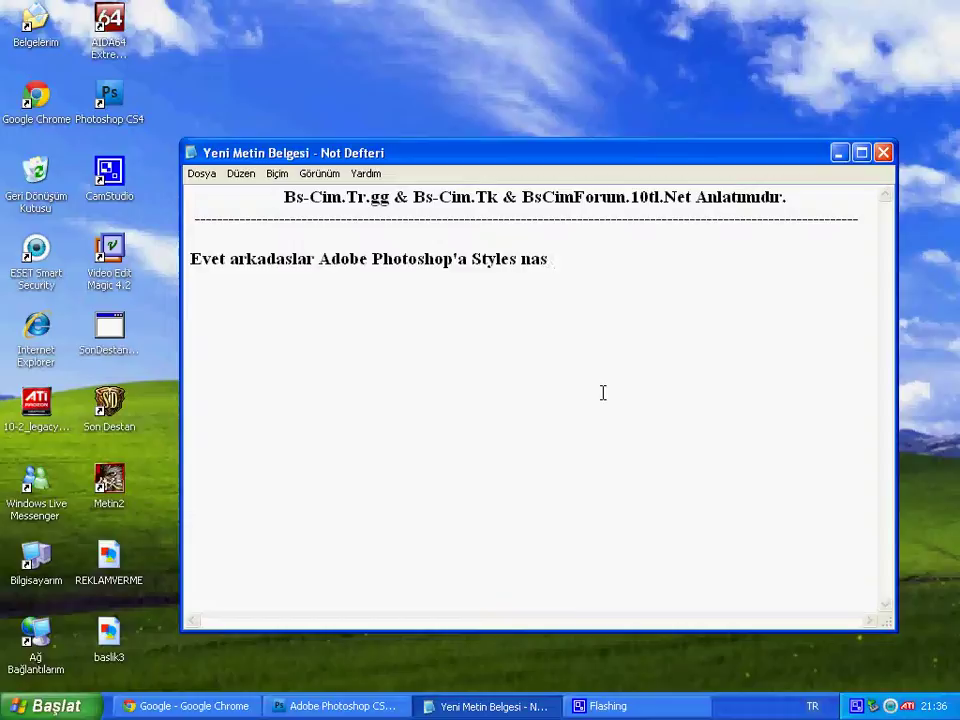
pyautogui.write('ıl ve nerden ')
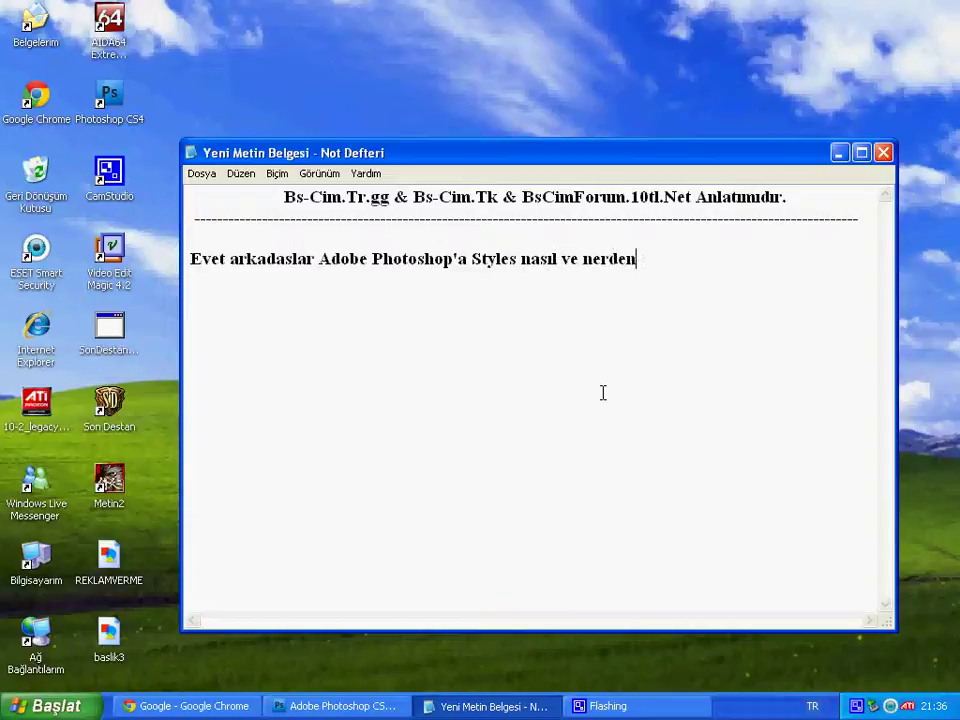
pyautogui.write('yüklenir')
pyautogui.write(' nasıl ')
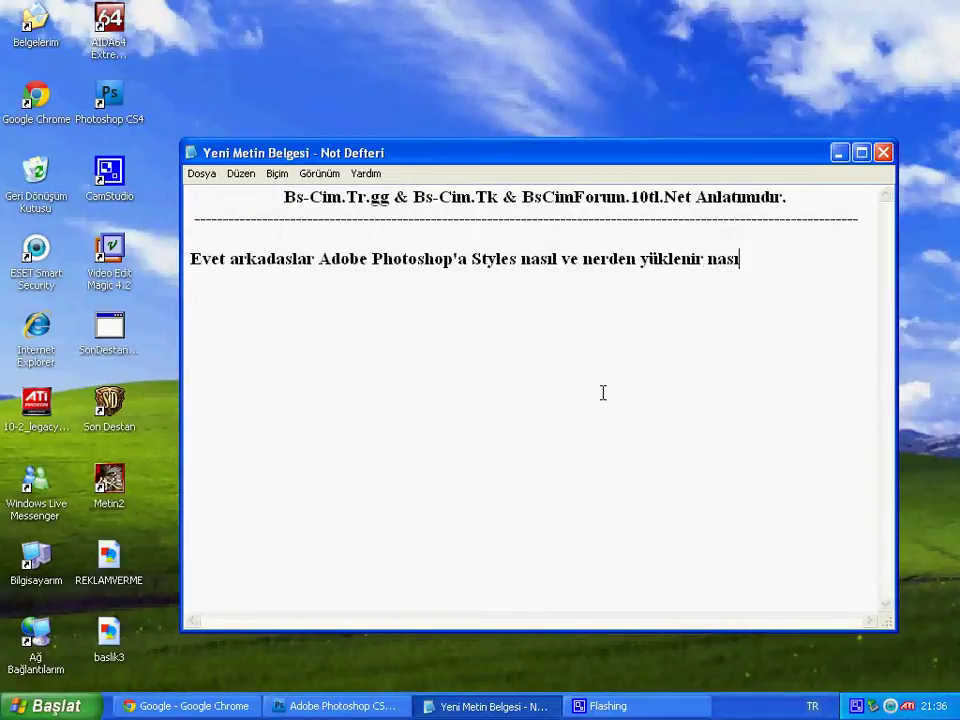
pyautogui.write('kullanılır.  ')
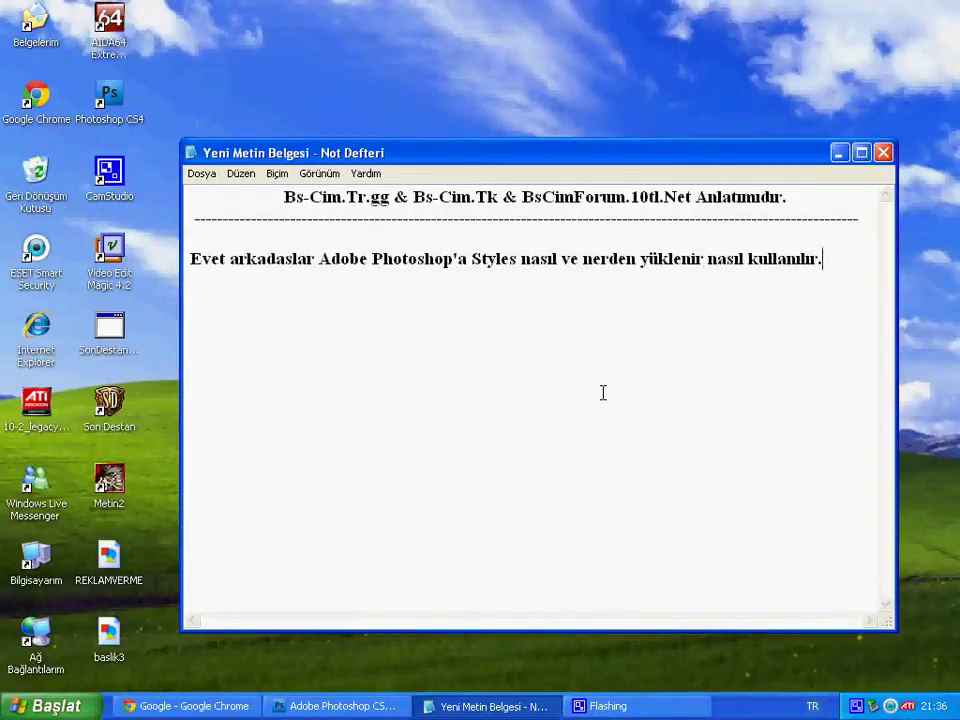
pyautogui.write('Di')
pyautogui.write('kkat izl')
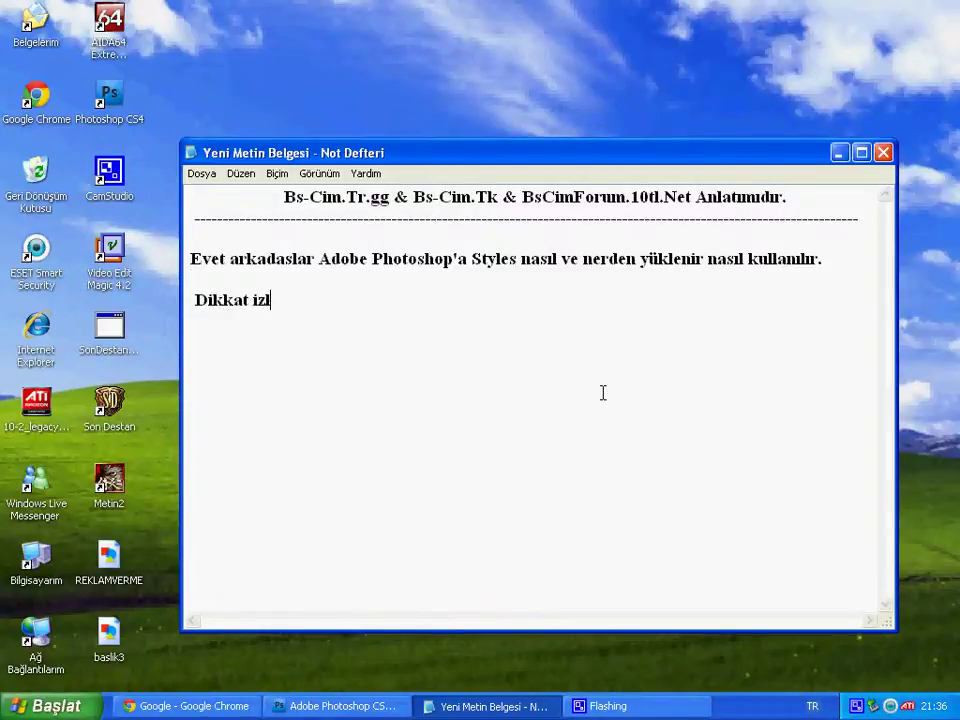
pyautogui.write('eyin.')
pyautogui.click(228, 710)
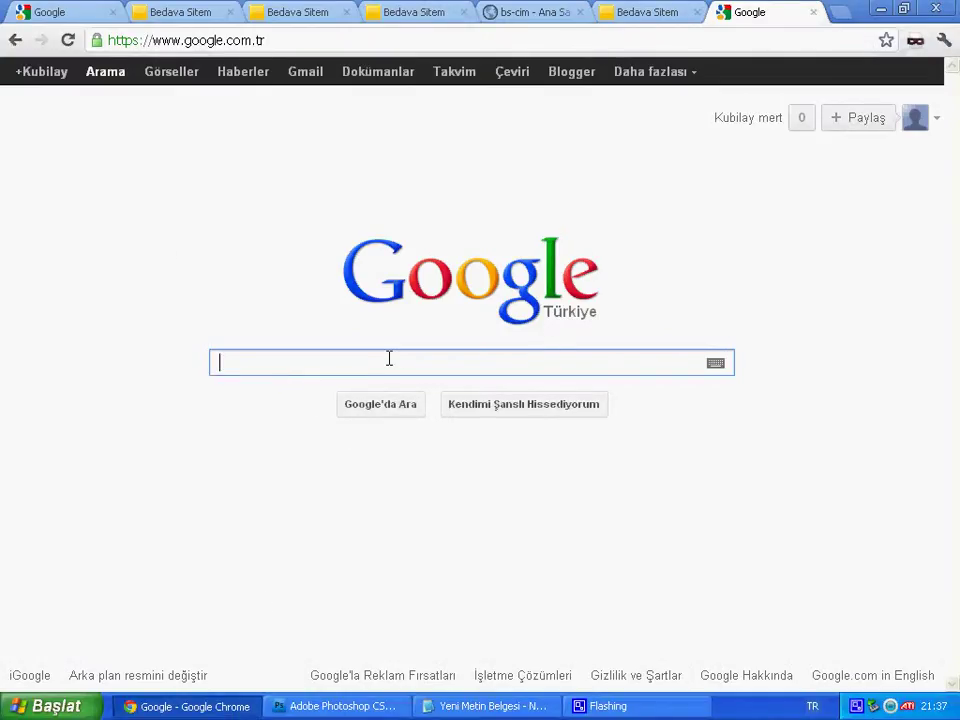
# Search Google for deviantart using the autocomplete suggestion
pyautogui.write('E')
pyautogui.press('BackSpace')
pyautogui.write('De')
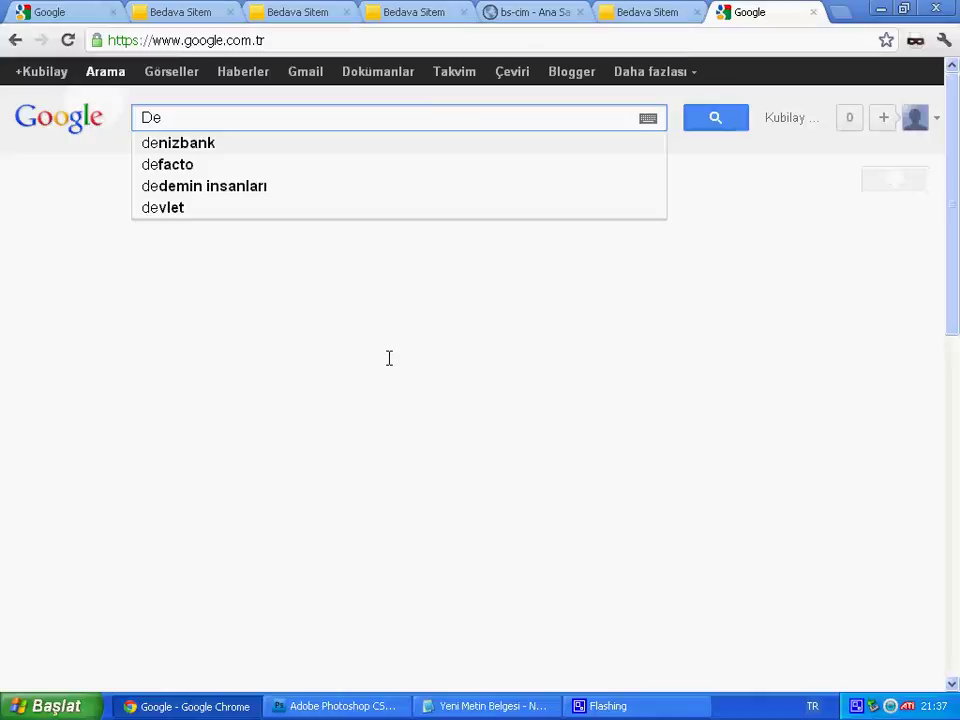
pyautogui.write('vi')
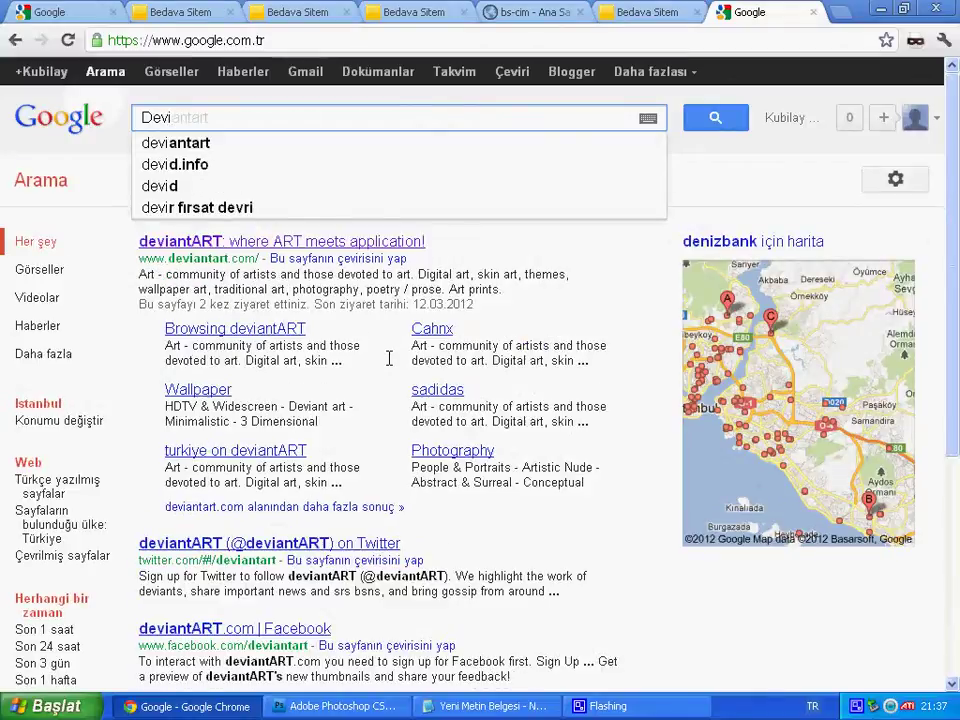
pyautogui.press('Down')
pyautogui.press('Return')
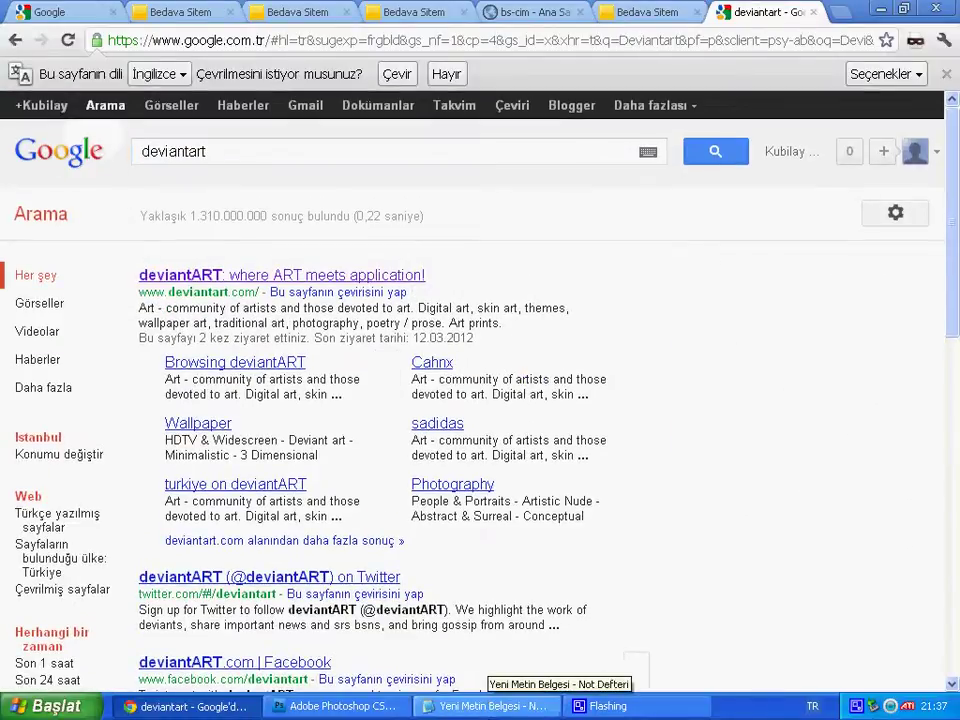
# Add the note 'Deviantart google yazıoruz ve tıklıyoruz' to the tutorial
pyautogui.click(490, 706)
pyautogui.press('Return')
pyautogui.write('Devi')
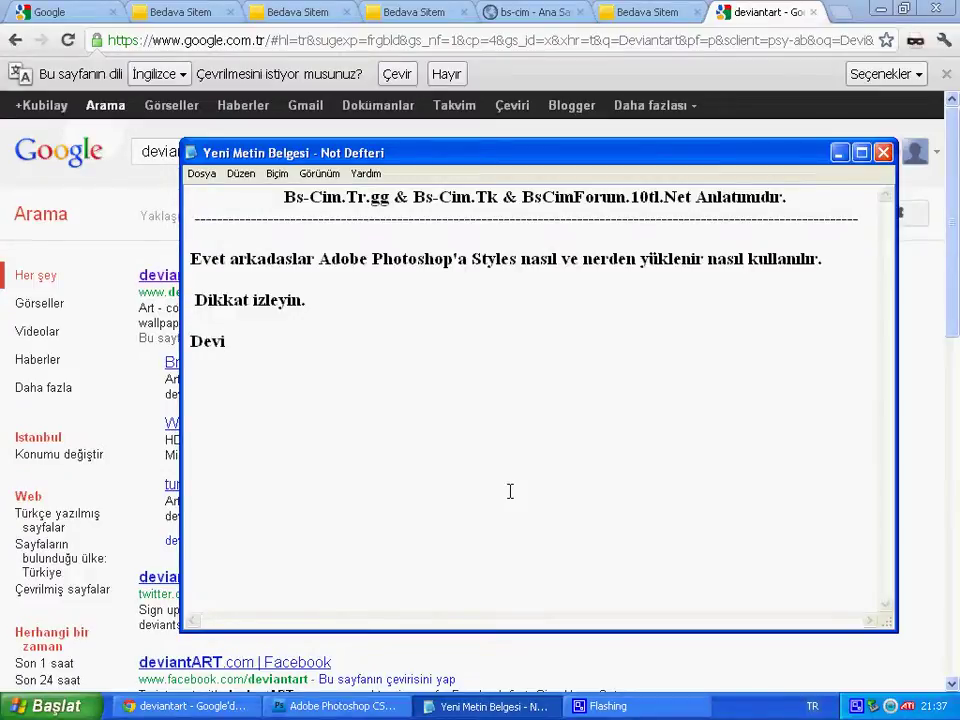
pyautogui.write('am')
pyautogui.moveTo(520, 150); pyautogui.dragTo(530, 193)
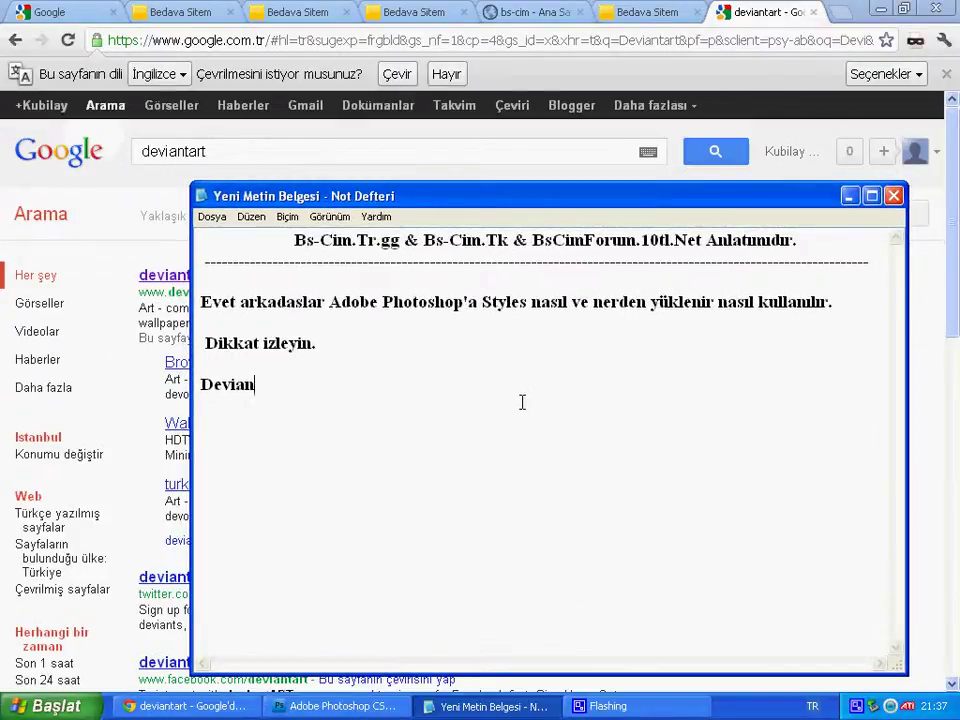
pyautogui.write('tart ')
pyautogui.write('google yazıoruz ')
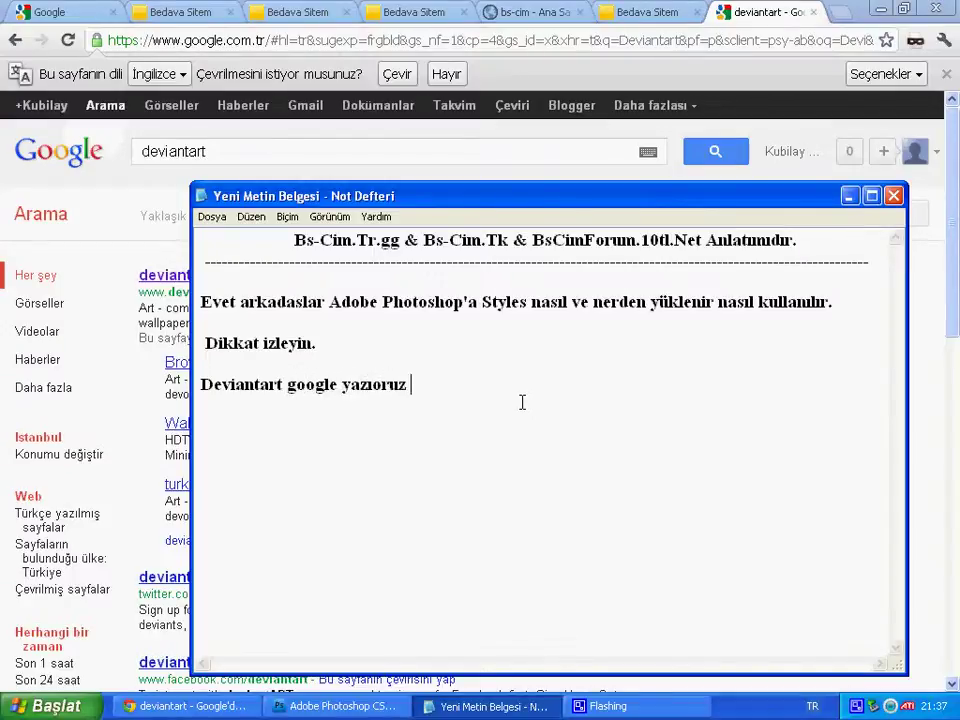
pyautogui.write('ve tı')
pyautogui.write('klıyoruz')
pyautogui.click(185, 706)
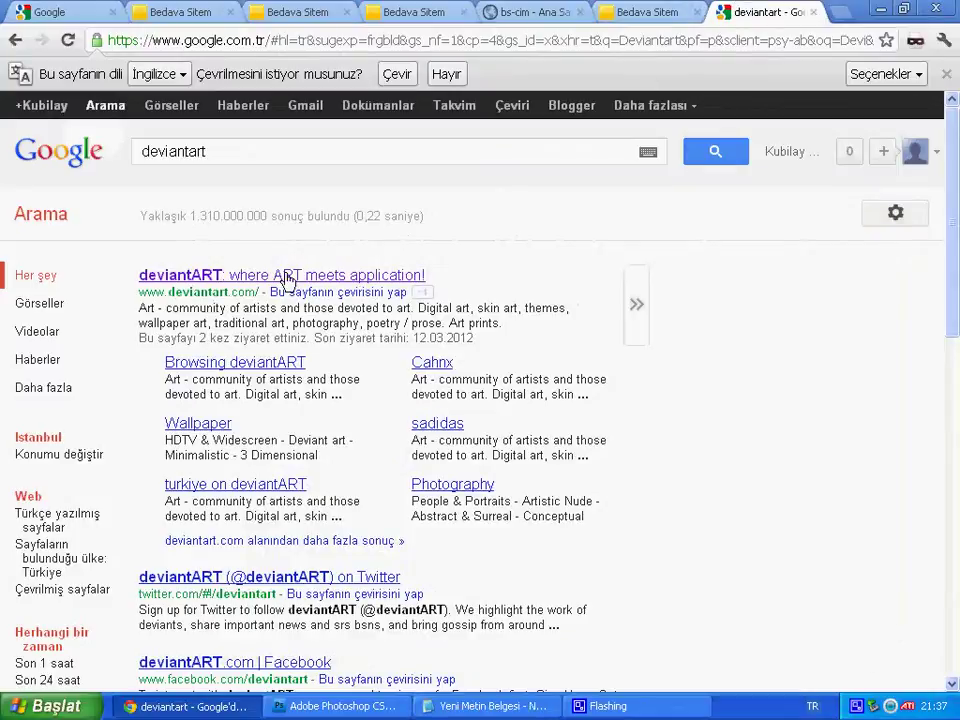
# Open deviantART and run a Search Art query for 'Adobe Styles'
pyautogui.click(285, 276)
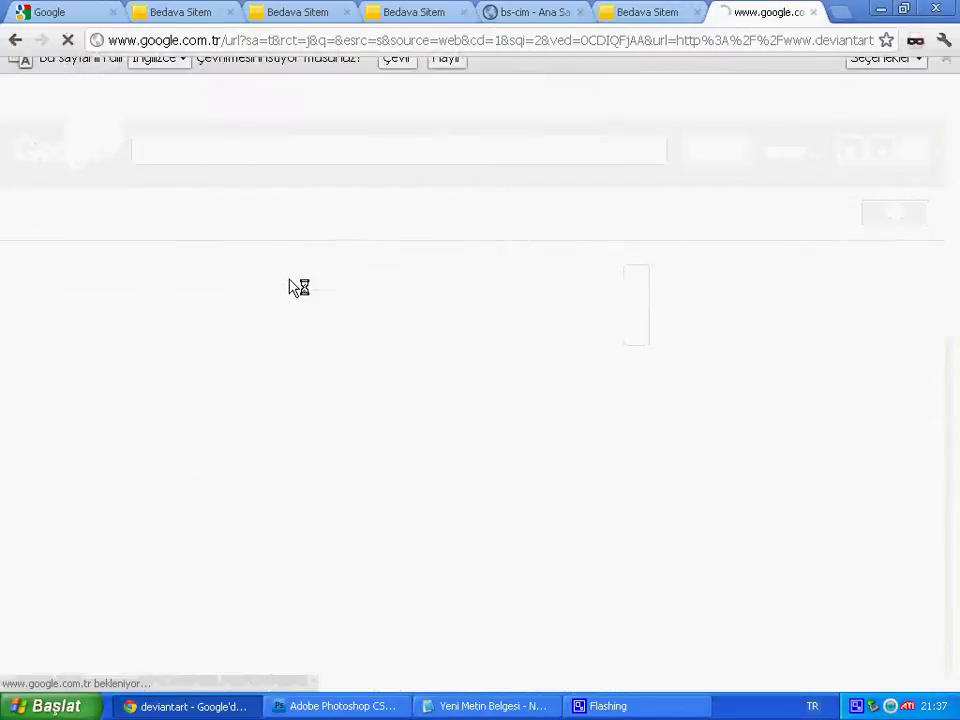
pyautogui.click(199, 44)
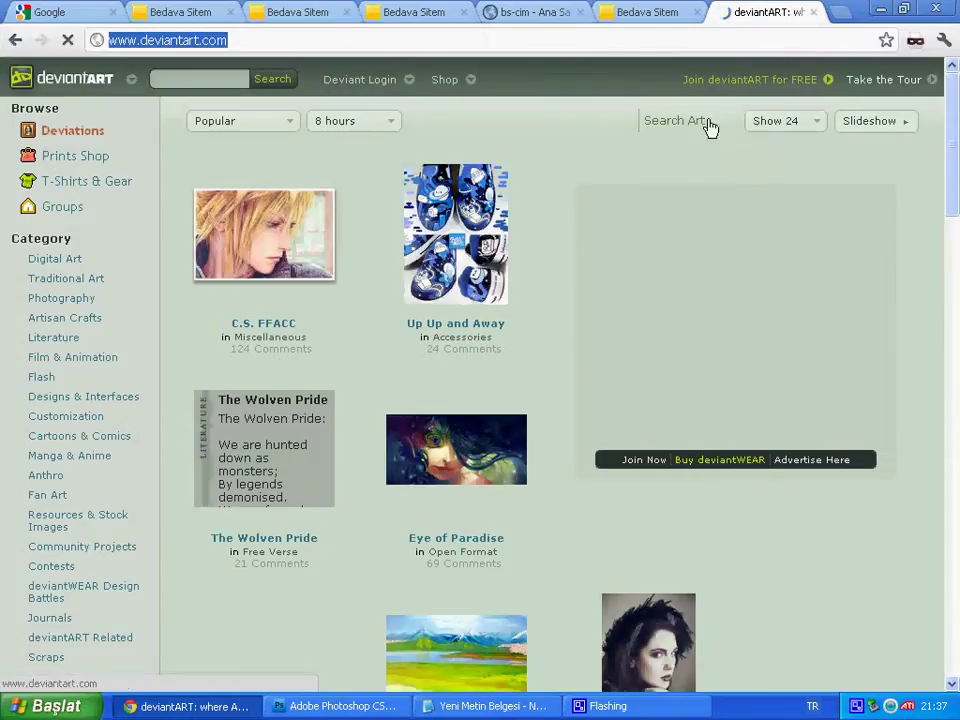
pyautogui.click(501, 116)
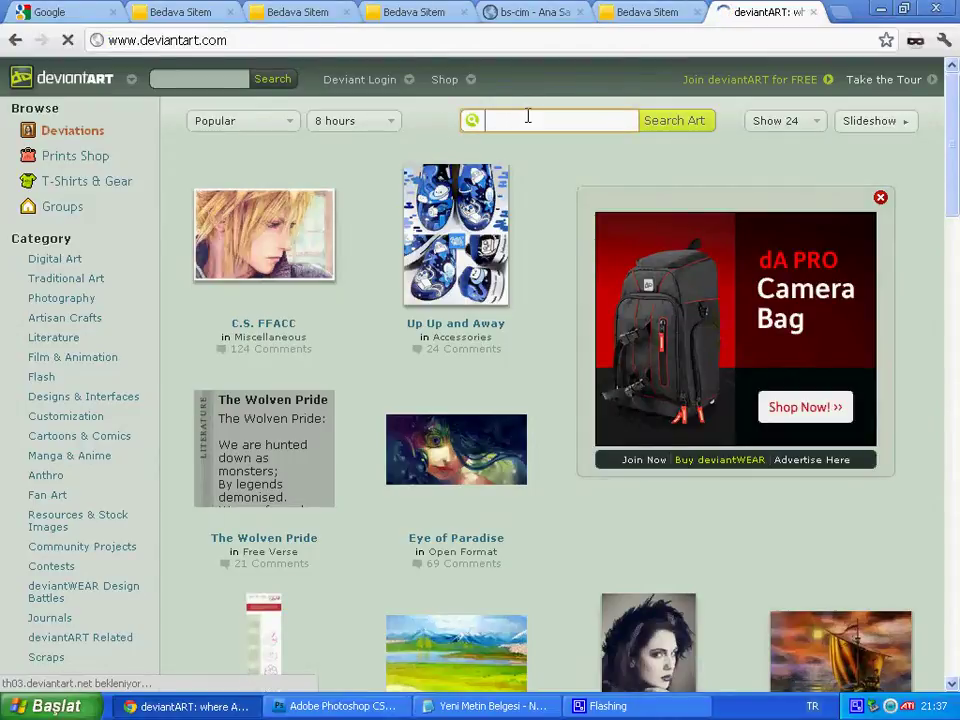
pyautogui.write('SaD')
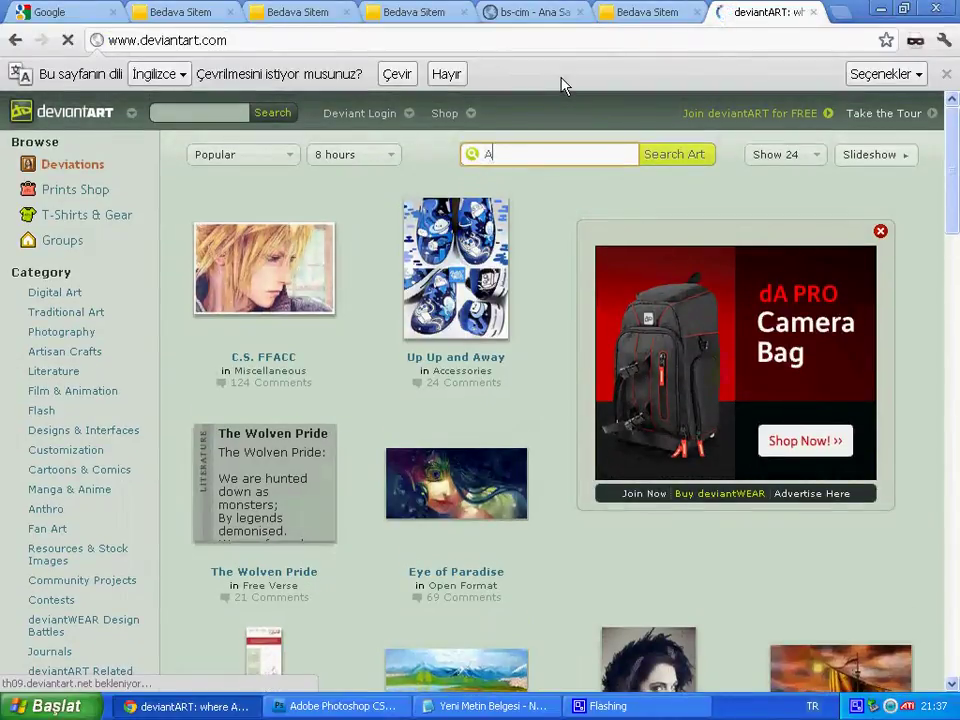
pyautogui.write('dobe S')
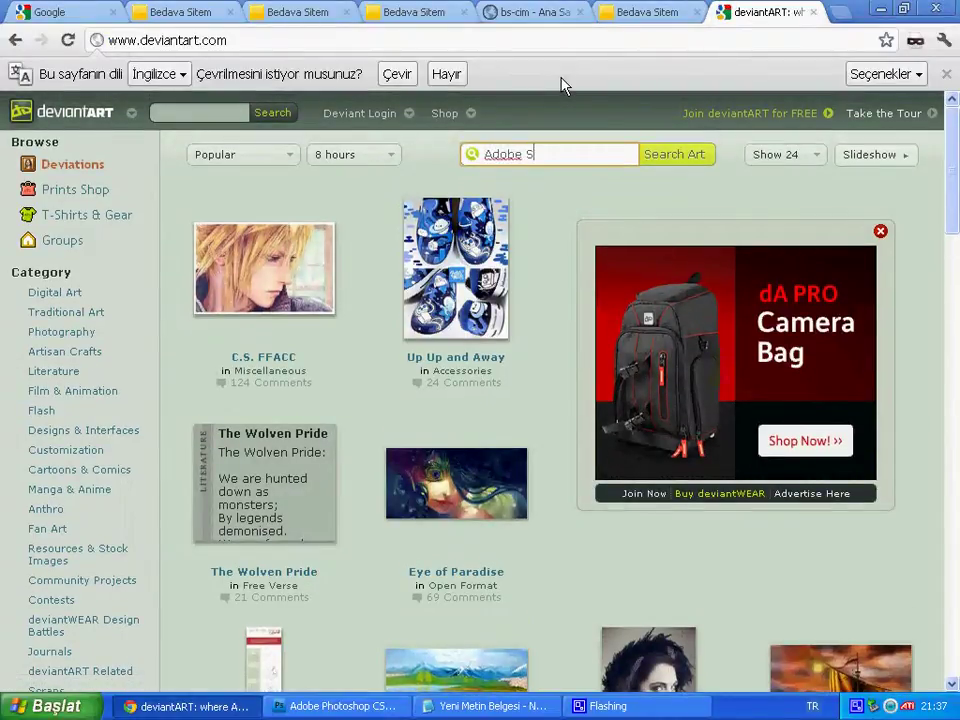
pyautogui.write('tyles')
pyautogui.click(675, 158)
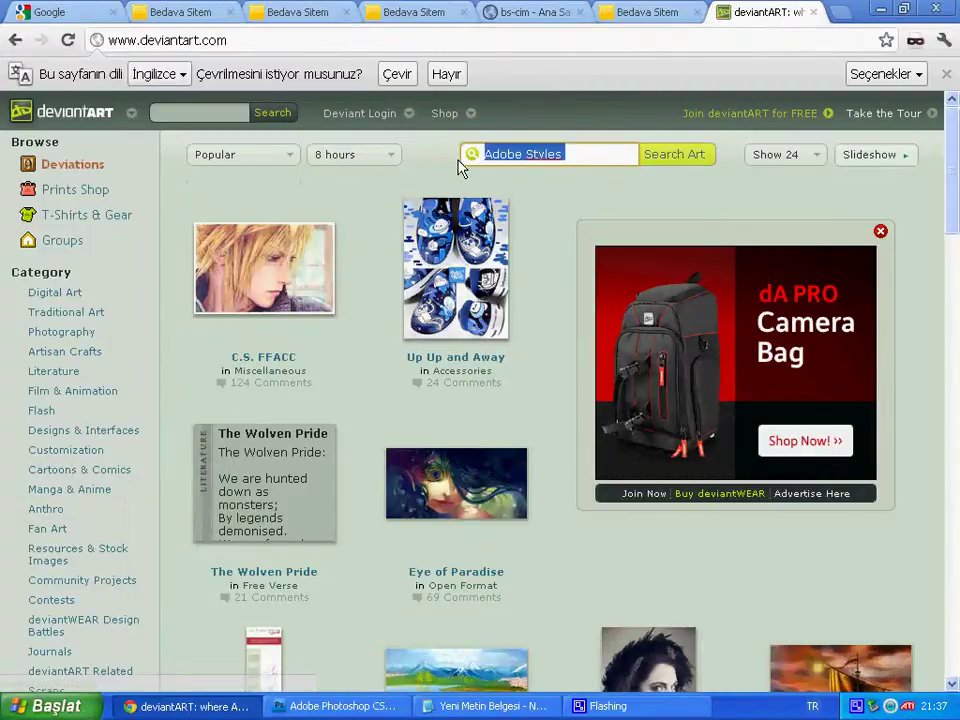
pyautogui.click(673, 160)
# Add the note 'Adobe Styles dierek arıyoruz' to the tutorial
pyautogui.click(485, 706)
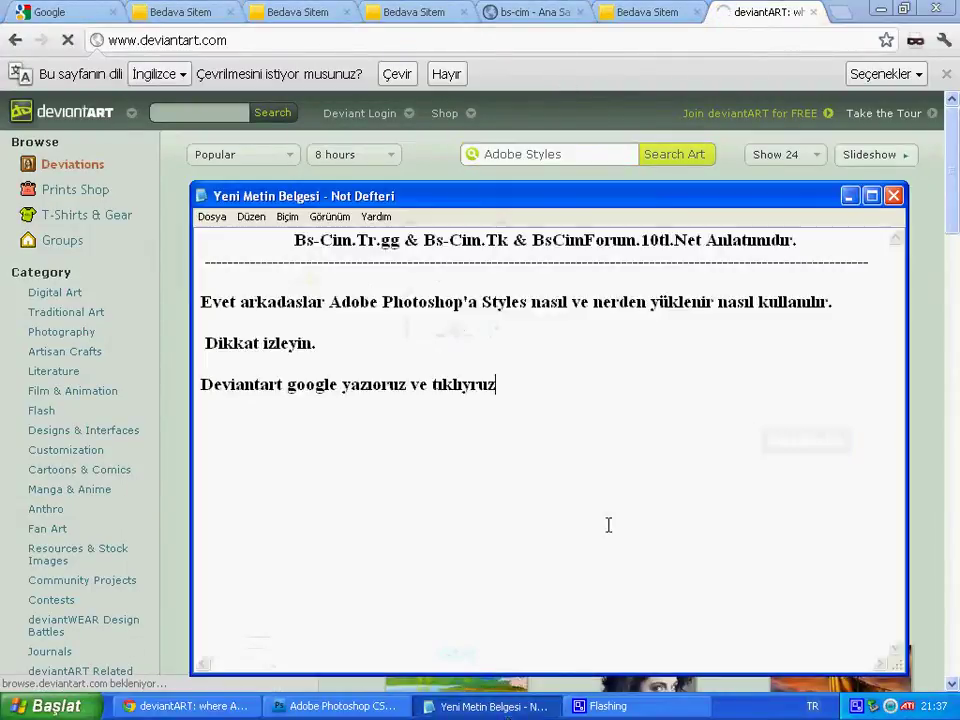
pyautogui.write('Adobe Styles  ')
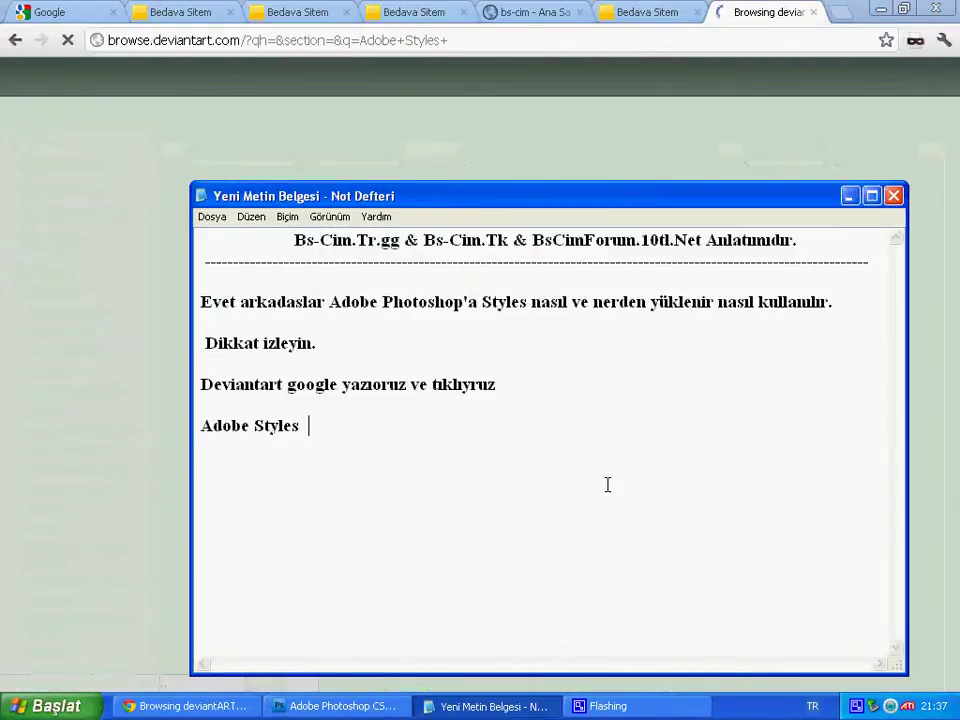
pyautogui.write('dierek ara')
pyautogui.press('BackSpace')
pyautogui.press('BackSpace')
pyautogui.write('ıyoruz')
# Scroll through the Adobe Styles results and open the Glas Styles deviation
pyautogui.click(780, 22)
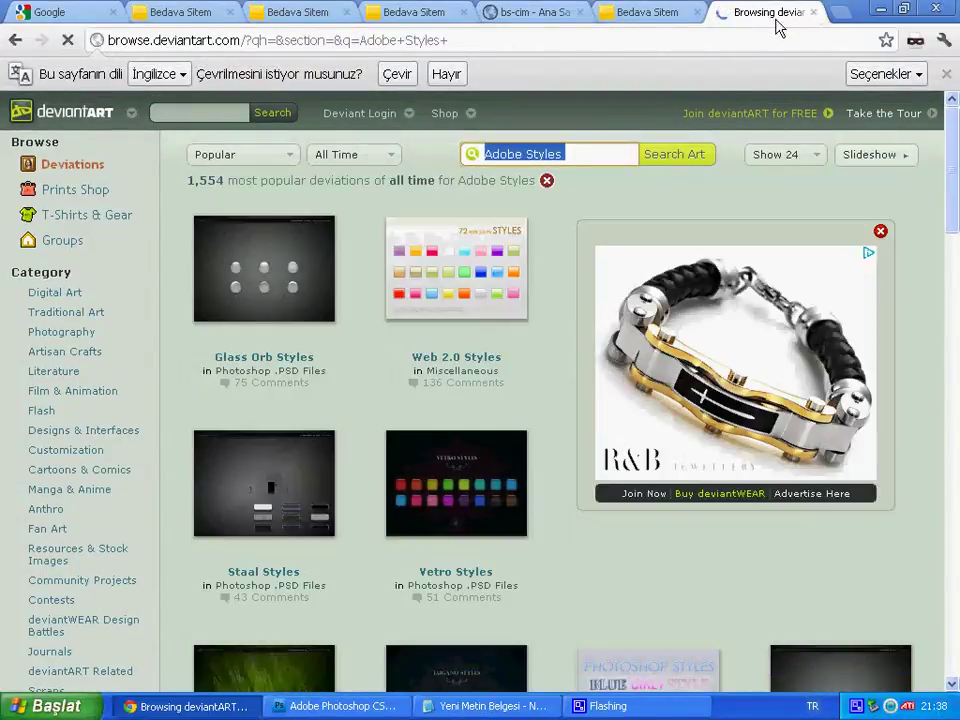
pyautogui.scroll(-2, 450, 300)
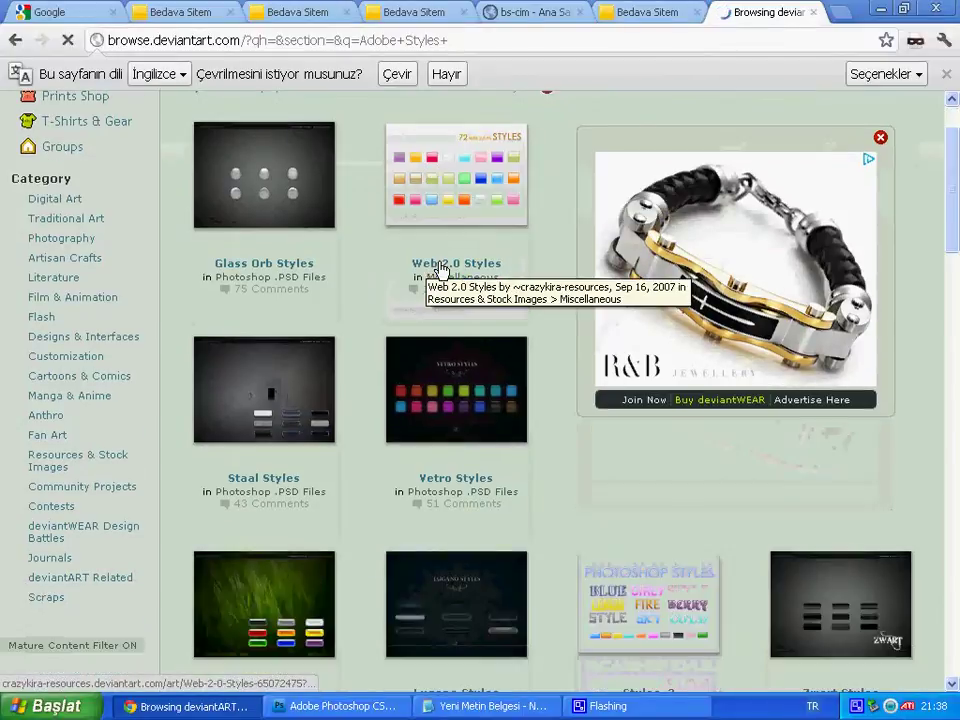
pyautogui.scroll(-1, 475, 460)
pyautogui.scroll(-2, 488, 393)
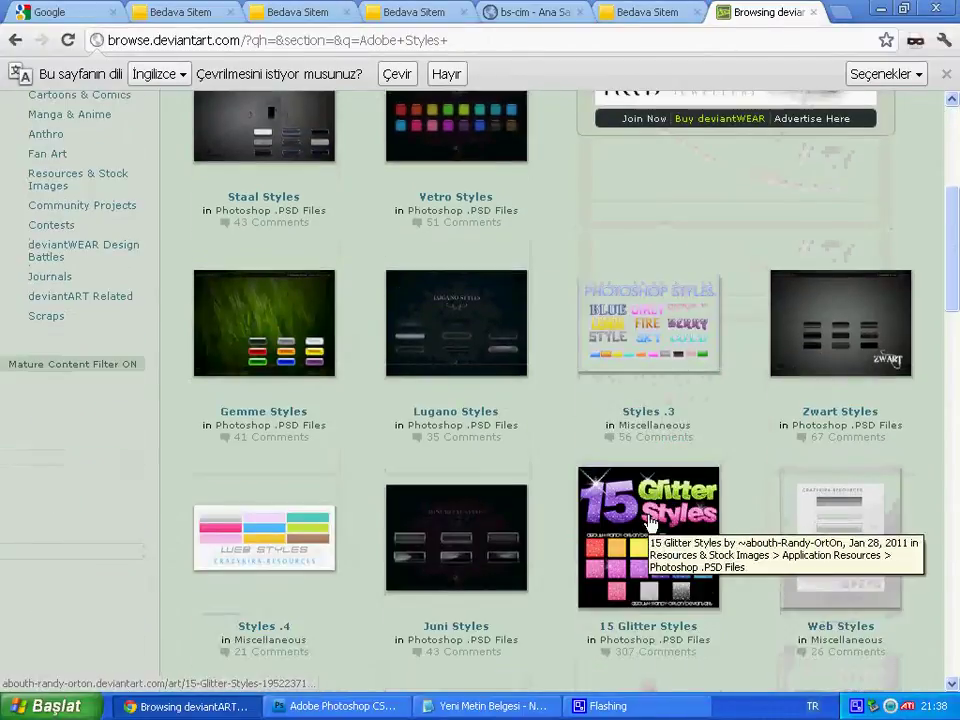
pyautogui.scroll(-1, 487, 550)
pyautogui.scroll(-2, 692, 510)
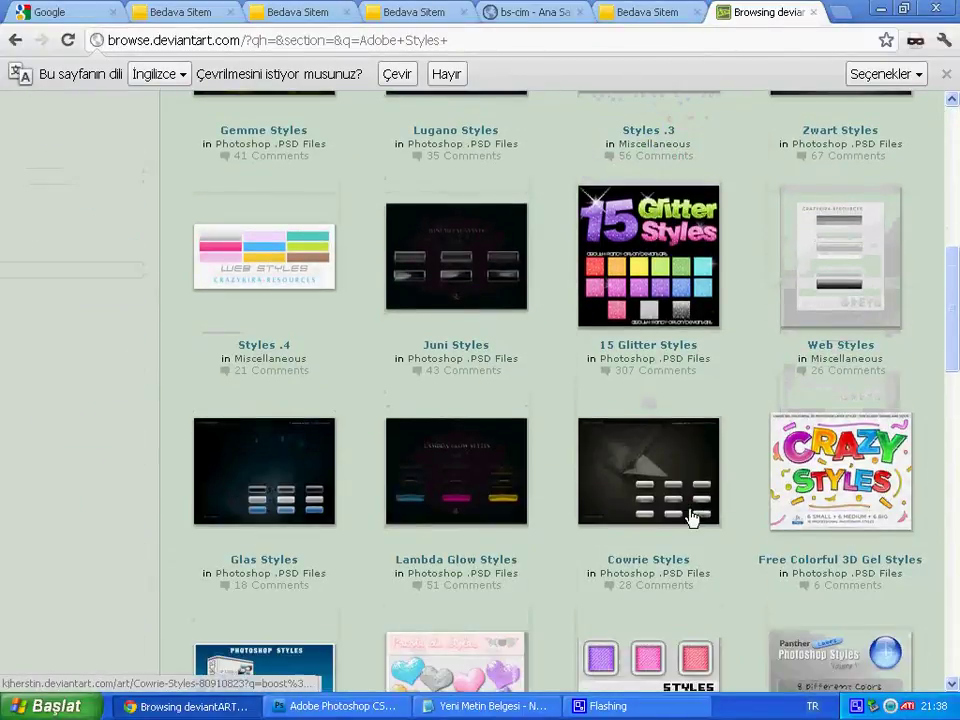
pyautogui.scroll(-2, 690, 550)
pyautogui.scroll(-2, 735, 530)
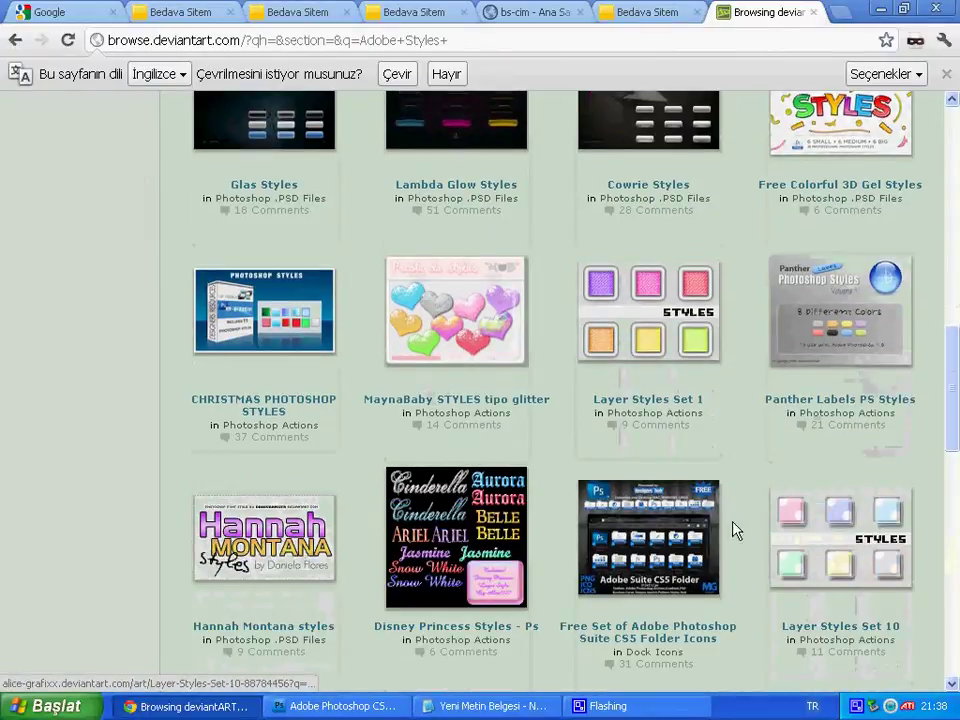
pyautogui.scroll(4, 422, 392)
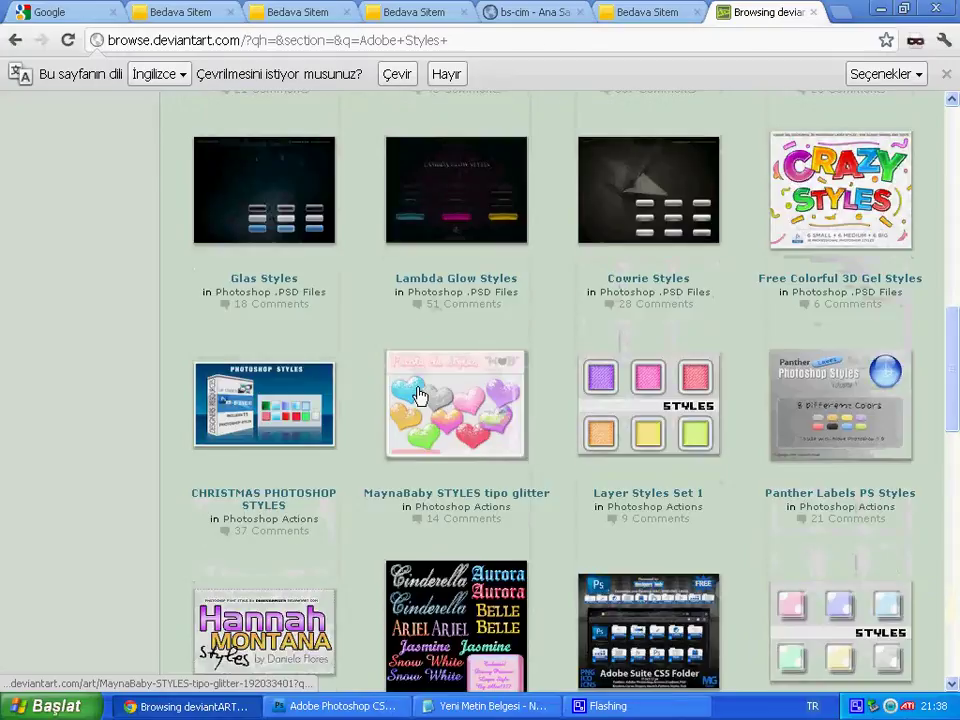
pyautogui.click(313, 487)
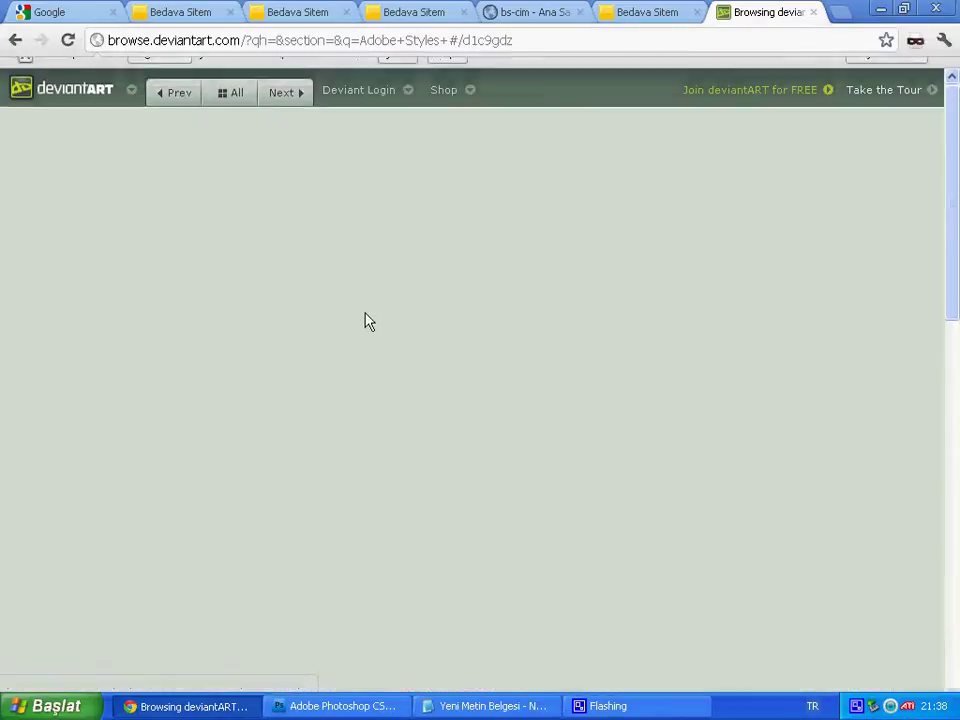
# Add the note 'Her hangi bir stylese begenip tıklayın.' to the tutorial
pyautogui.hotkey('alt', 'Tab')
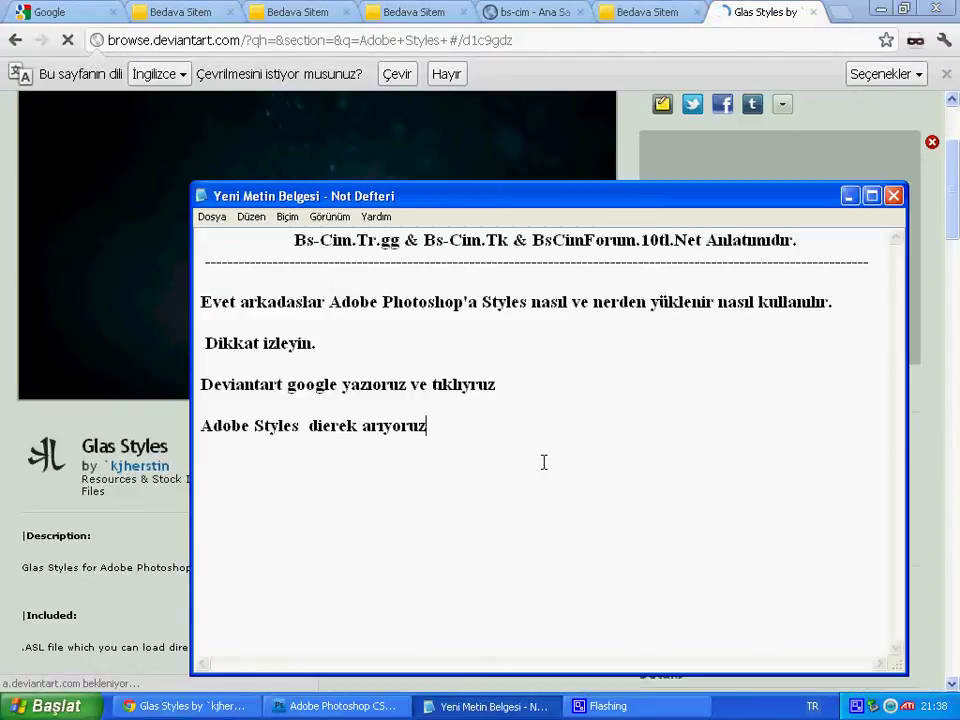
pyautogui.press('Return')
pyautogui.write('Her hangi bir st')
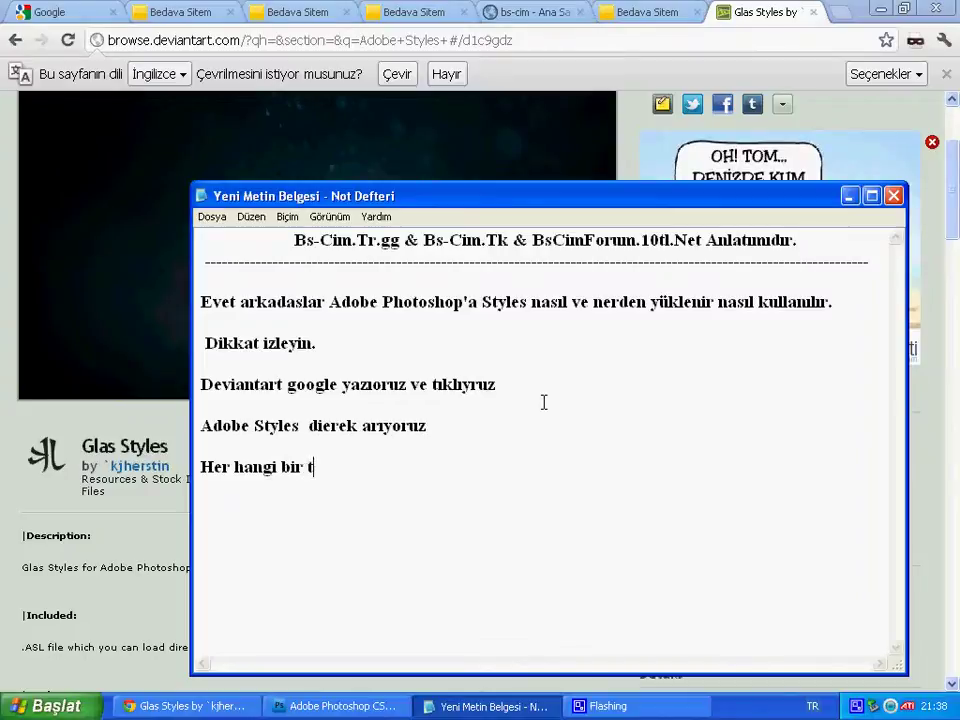
pyautogui.write('ylese nb')
pyautogui.press('BackSpace')
pyautogui.press('BackSpace')
pyautogui.write('begenip yt')
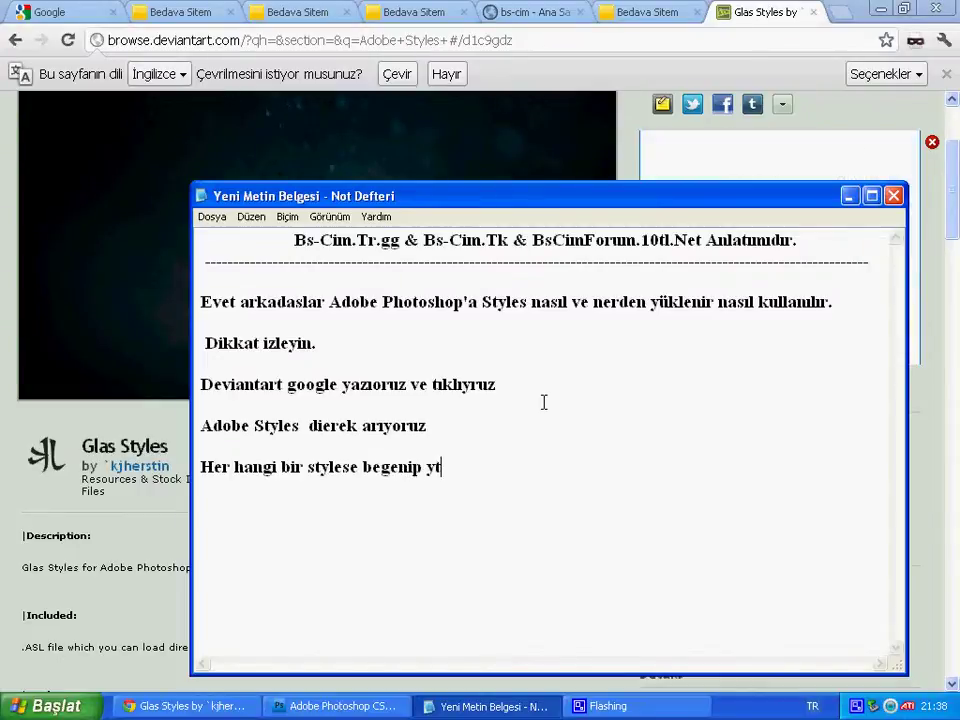
pyautogui.write('yı')
pyautogui.write('tıklayın.')
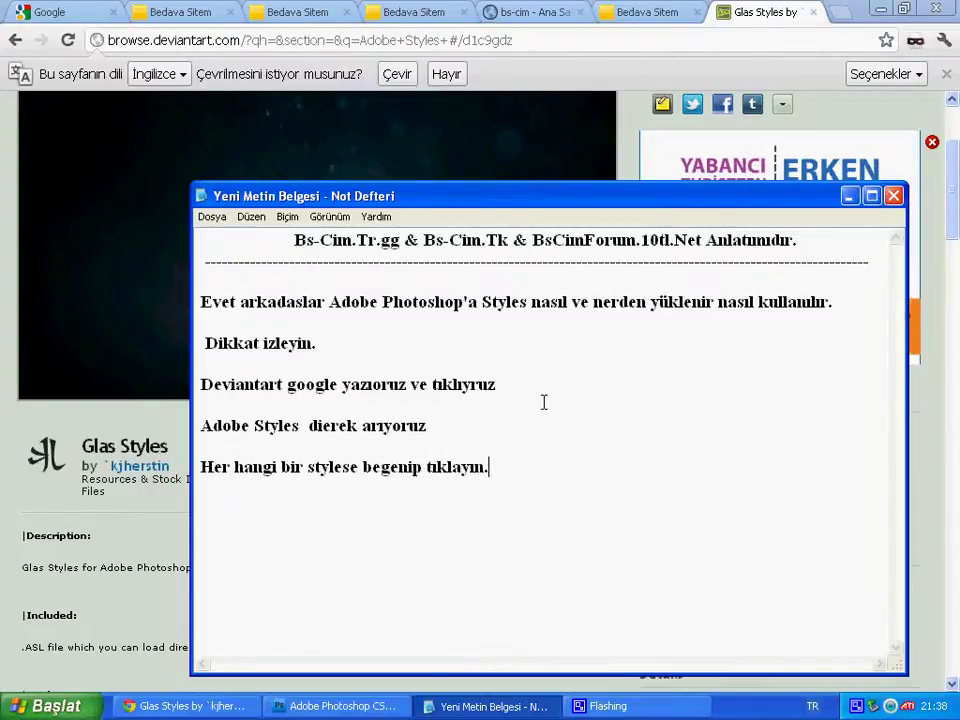
# Download the 166 KB Glas Styles ZIP via Download File
pyautogui.click(860, 95)
pyautogui.scroll(3, 720, 250)
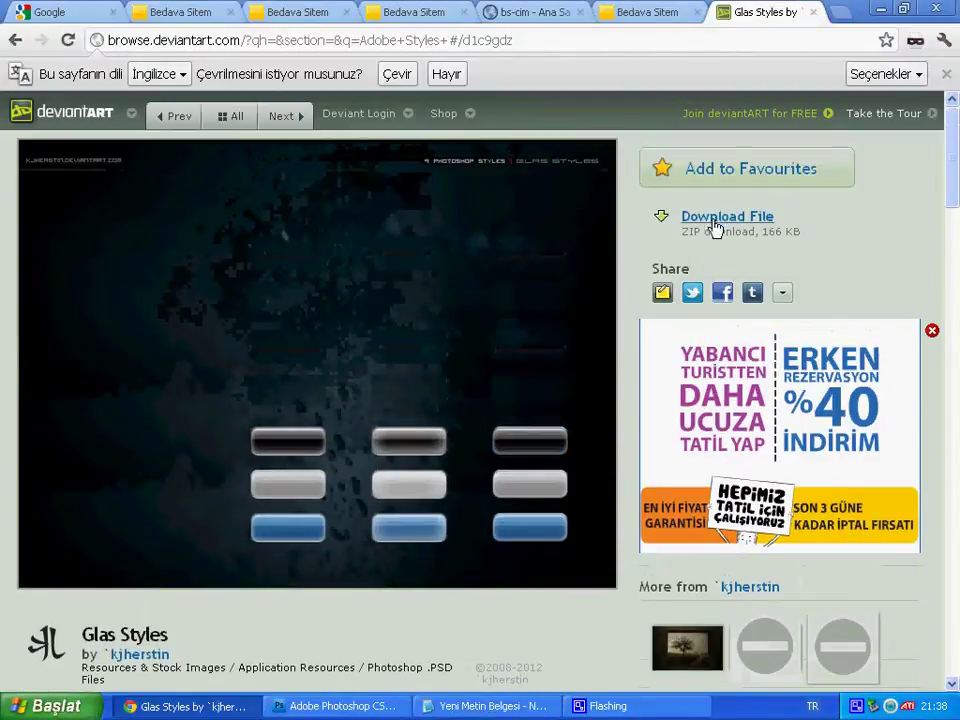
pyautogui.click(710, 232)
# Note 'Dowland File tıklayın indir' in the tutorial and minimize Chrome
pyautogui.click(520, 706)
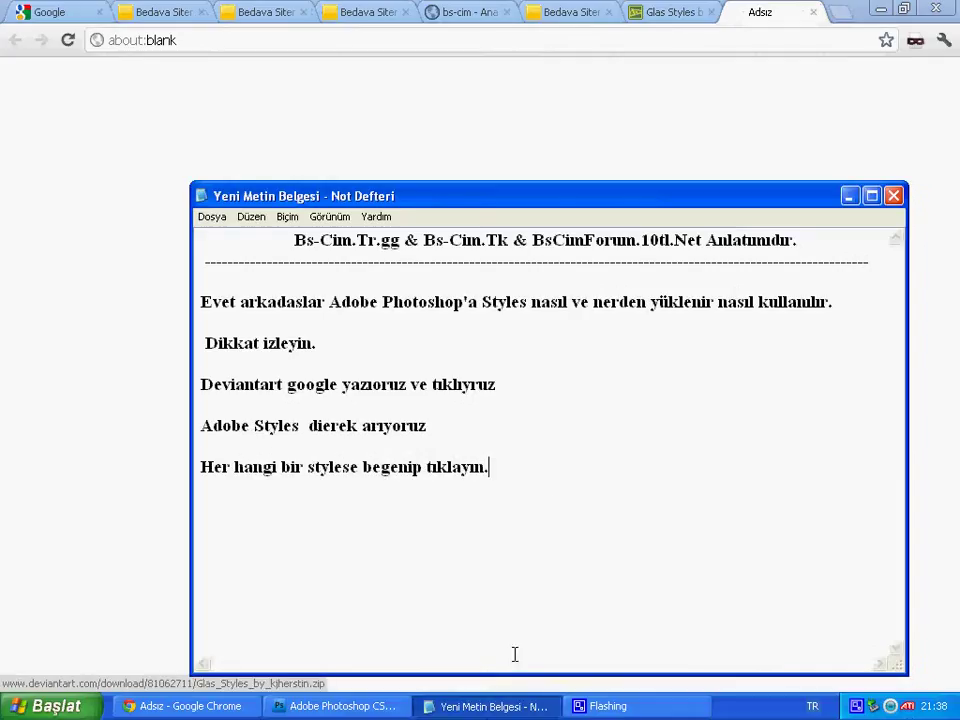
pyautogui.write('Dow')
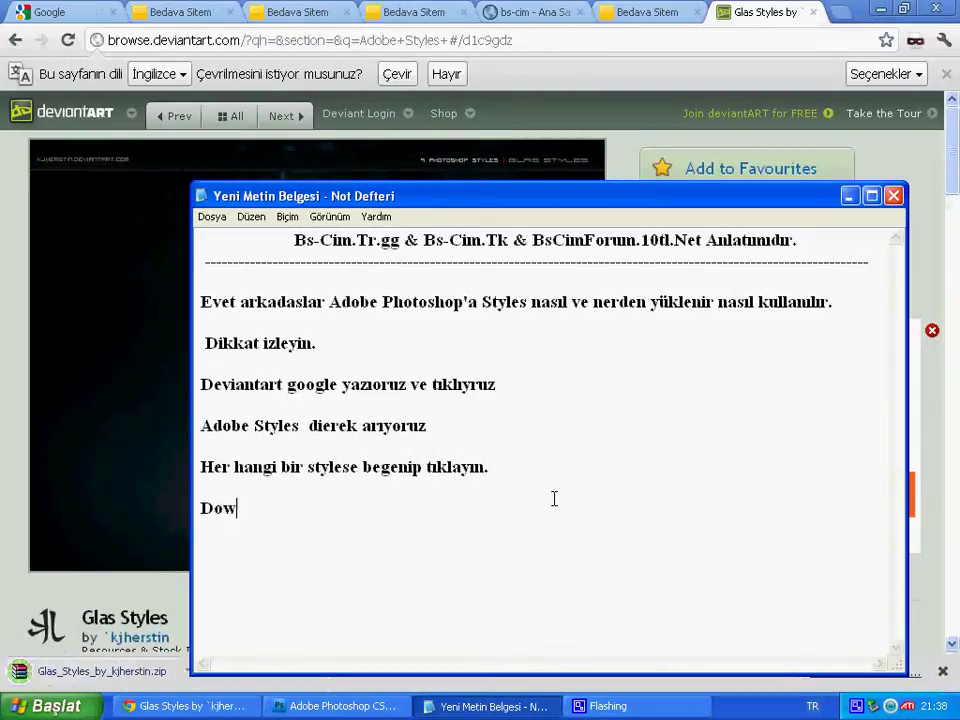
pyautogui.write('land File ')
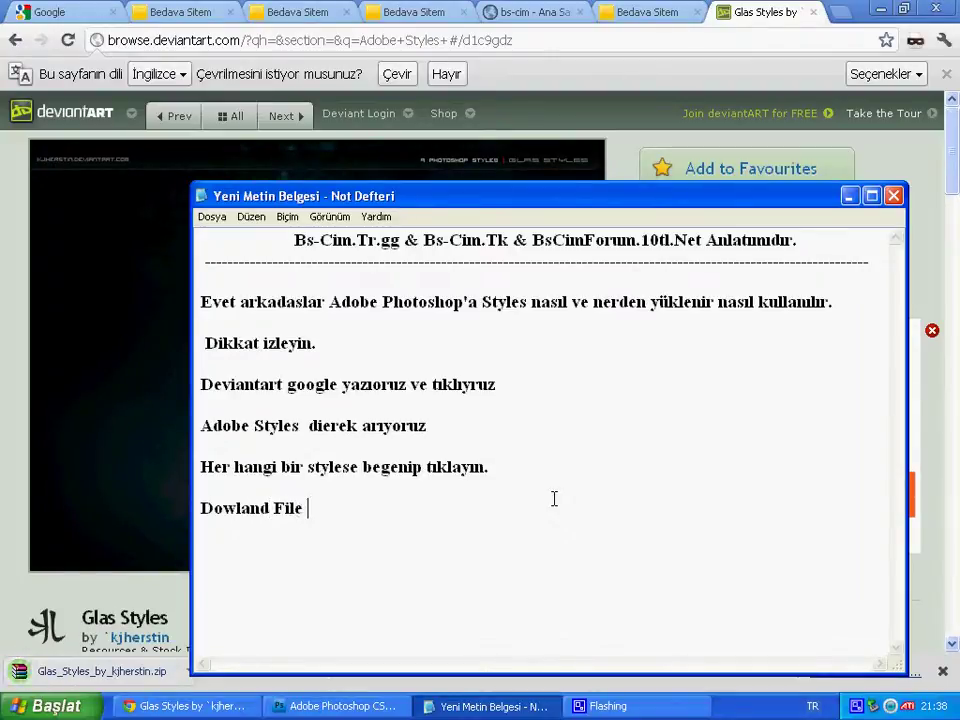
pyautogui.write('tıklayın ind')
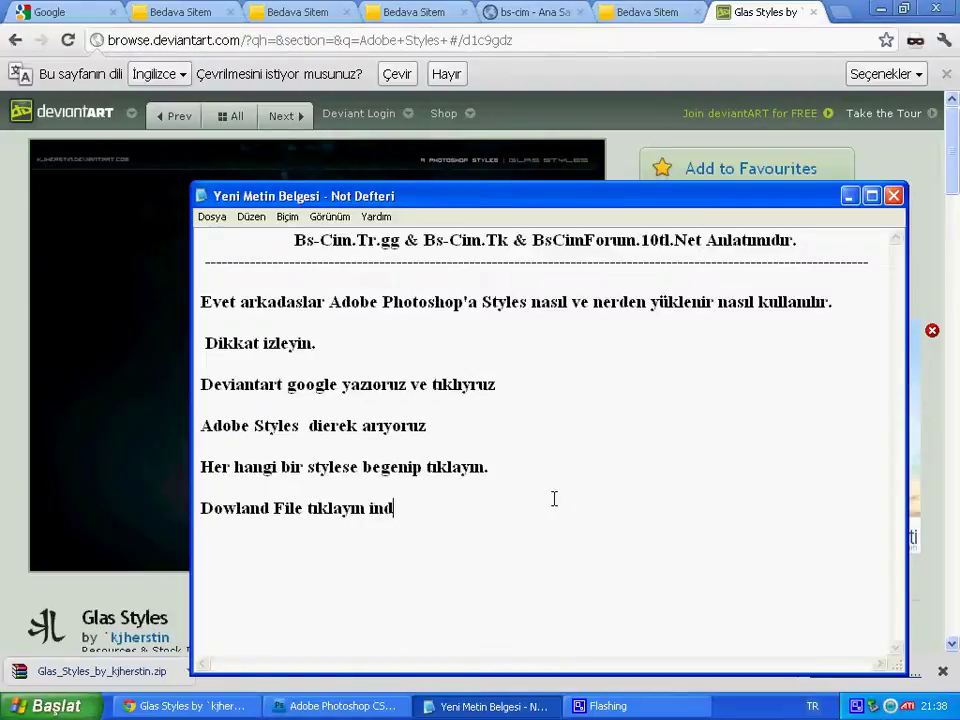
pyautogui.click(109, 670)
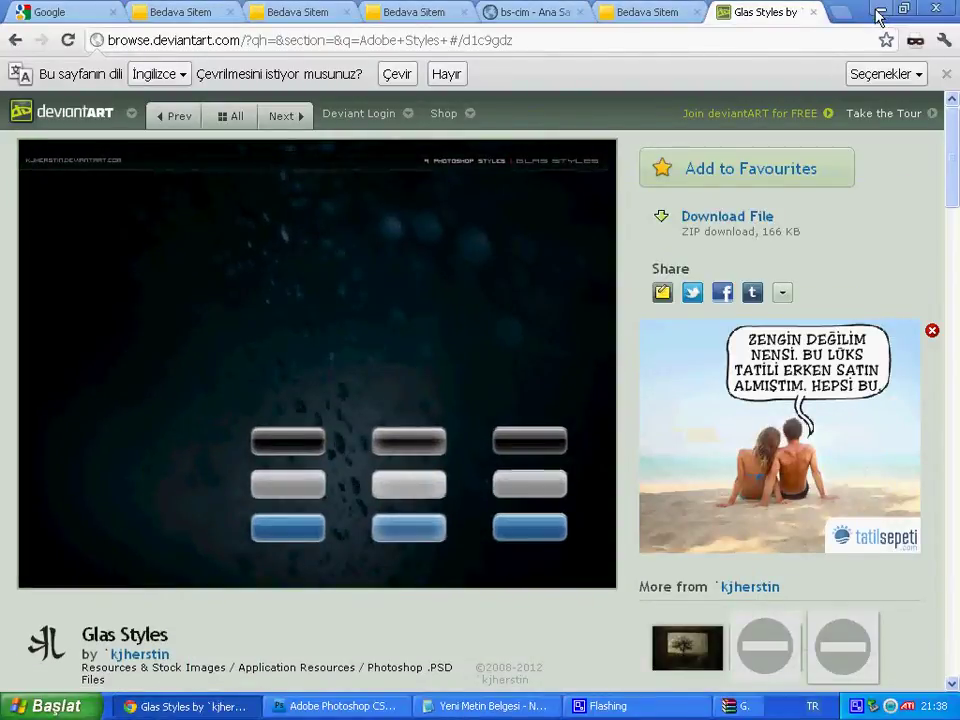
pyautogui.click(876, 9)
# Open the archive's Glas folder in WinRAR and note 'Wınrarda ,' in the tutorial
pyautogui.doubleClick(180, 469)
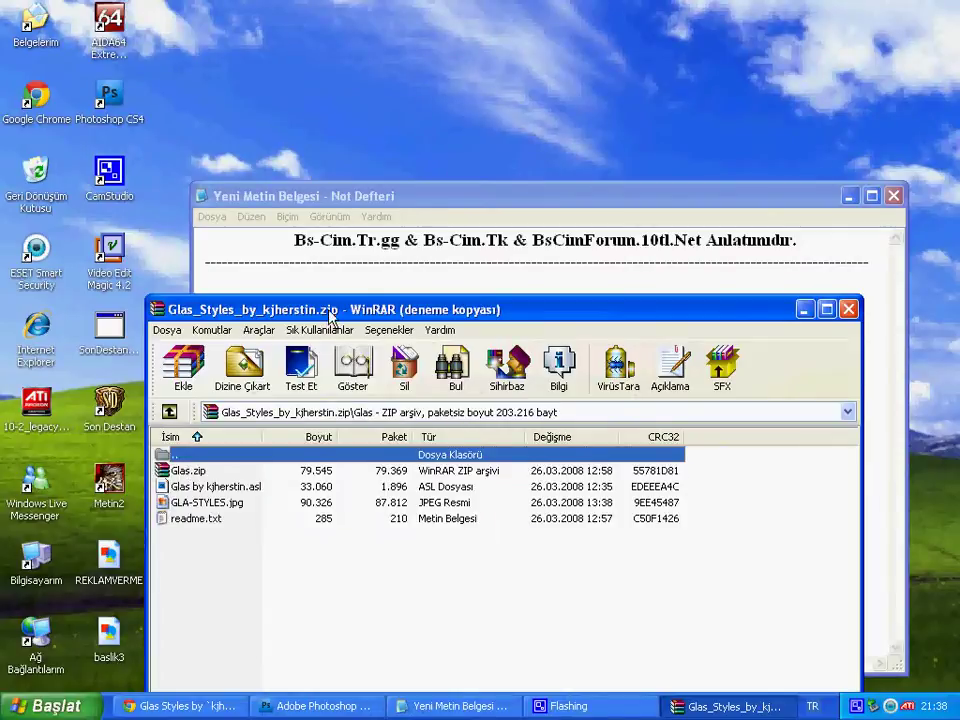
pyautogui.moveTo(332, 310); pyautogui.dragTo(302, 57)
pyautogui.click(452, 706)
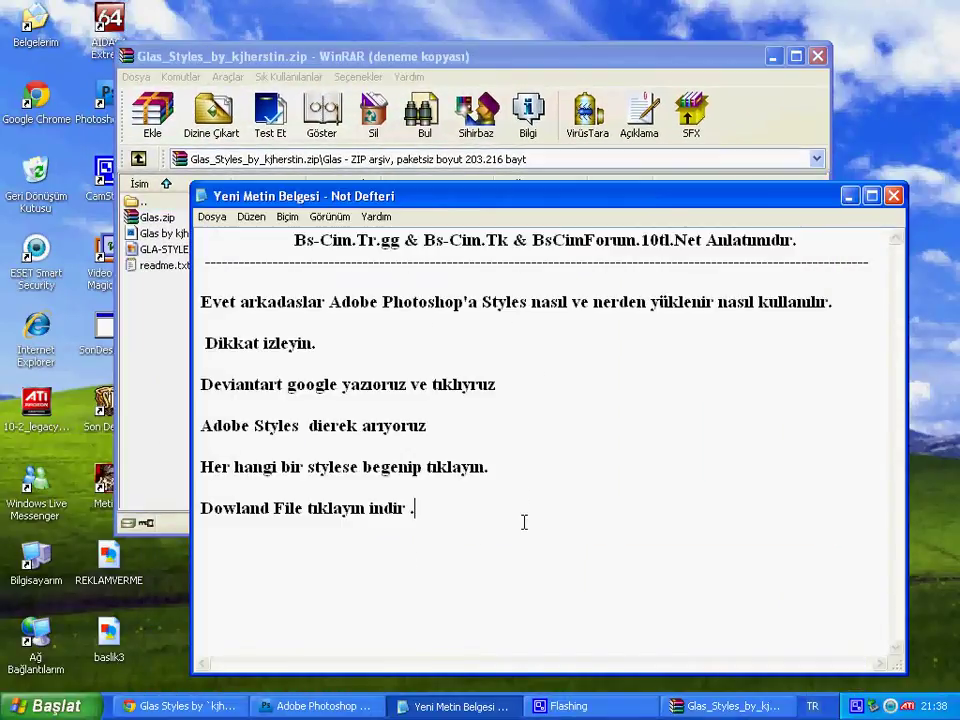
pyautogui.write('Wınrard')
pyautogui.write('arda')
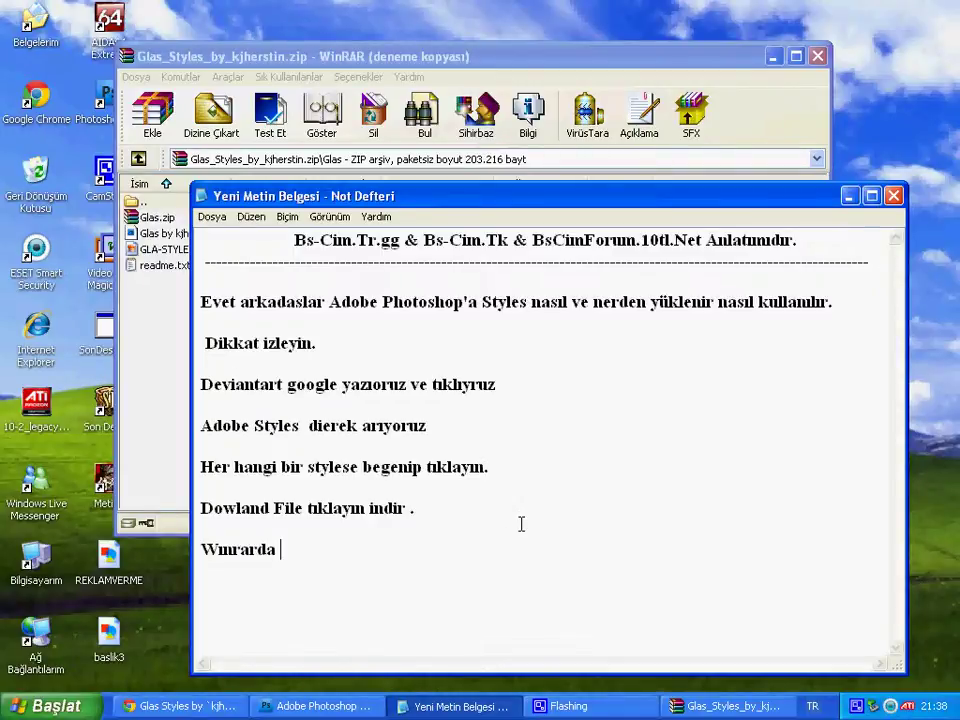
pyautogui.click(130, 178)
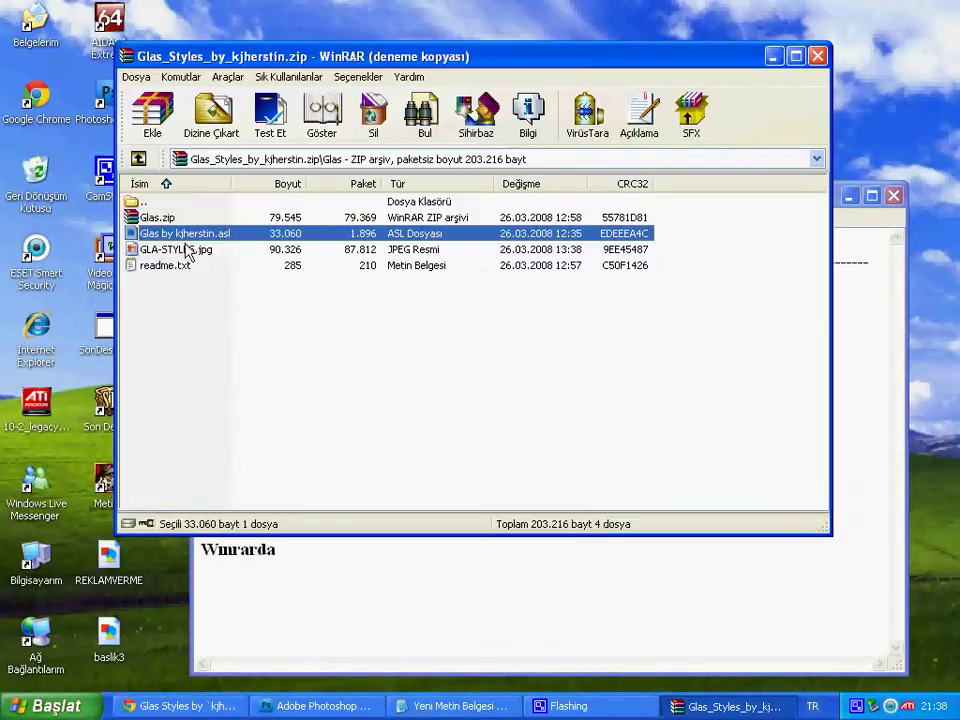
pyautogui.click(364, 580)
pyautogui.write(',')
pyautogui.press('Return')
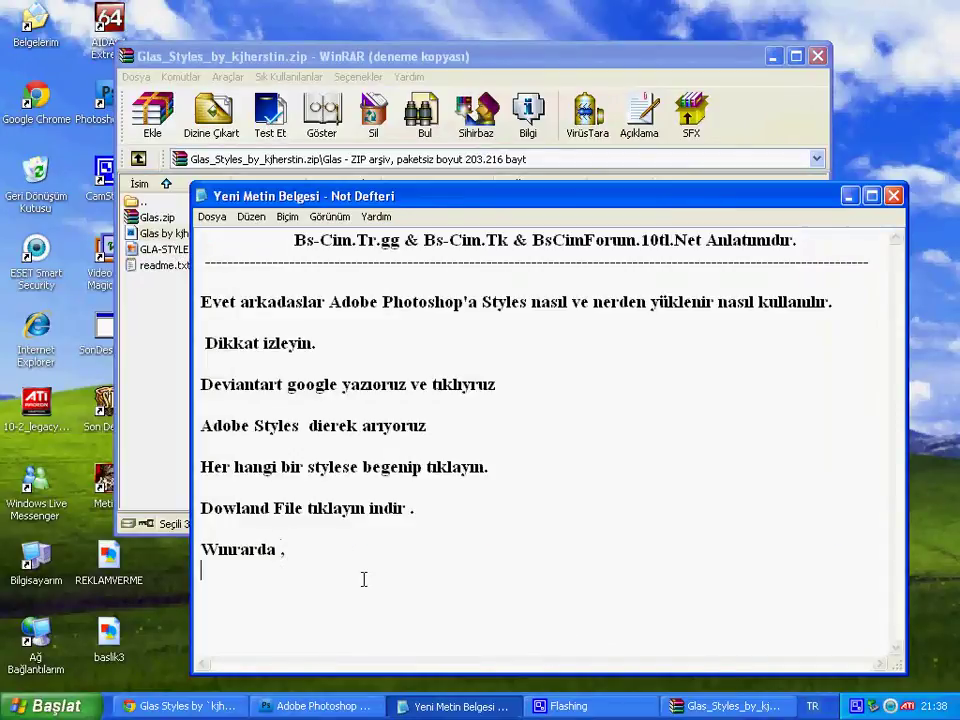
# Add the note telling readers to open the .asl file with Adobe Photoshop
pyautogui.write('Asl')
pyautogui.write('bire')
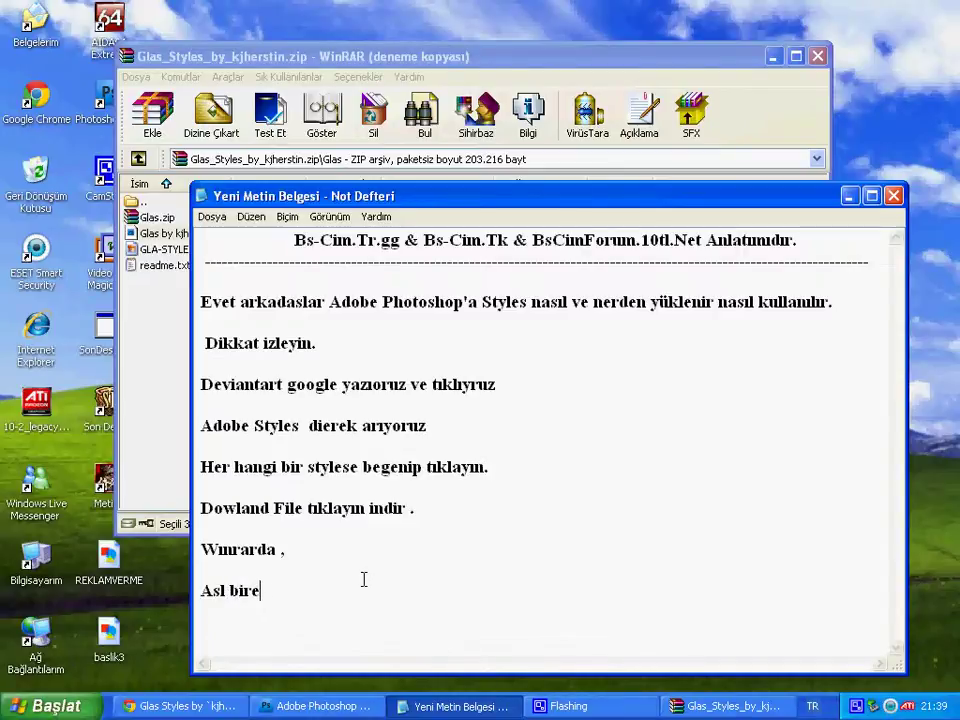
pyautogui.write('ten dos')
pyautogui.write('yaya')
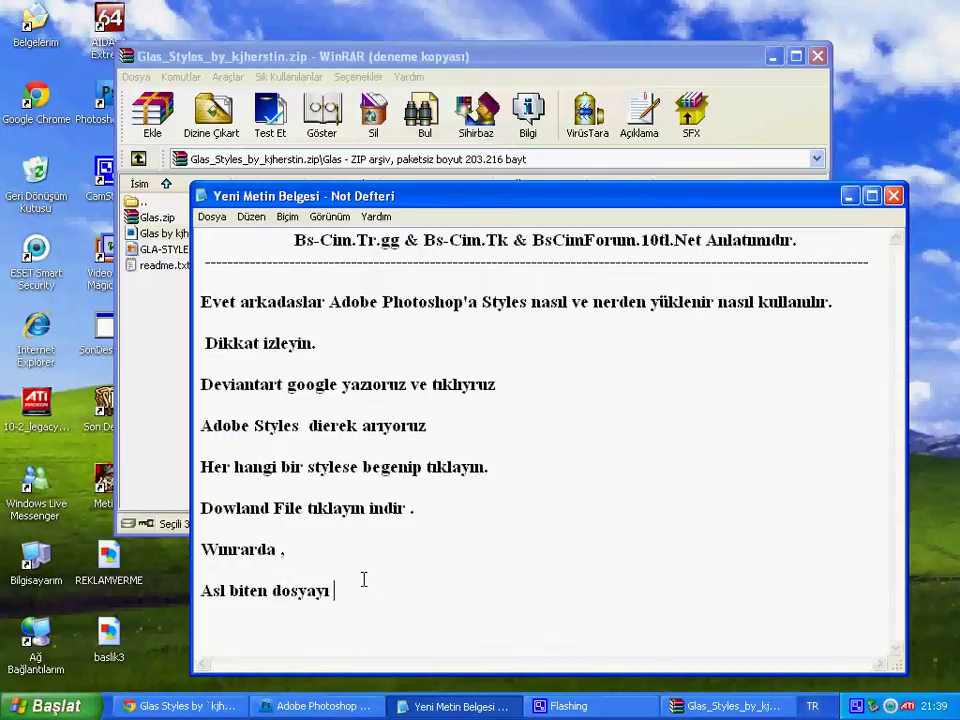
pyautogui.write(' tıklıyoruz eger !sizde')
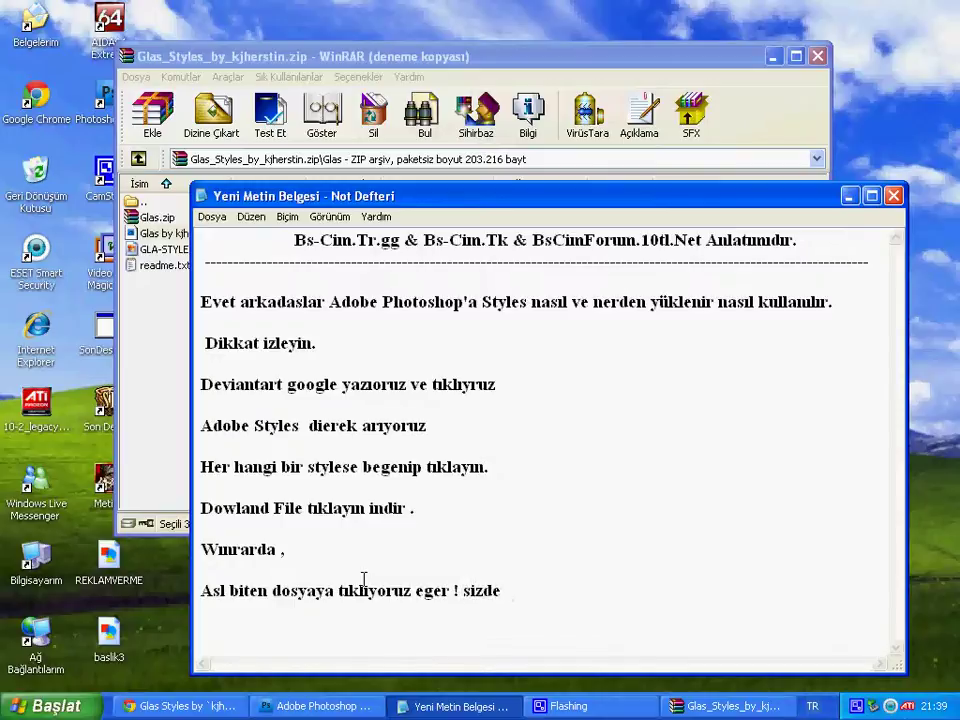
pyautogui.write(' bi')
pyautogui.write('kte ac derse Ad')
pyautogui.press('BackSpace')
pyautogui.write('be Photosg')
pyautogui.press('BackSpace')
pyautogui.write('hopla ACIN!')
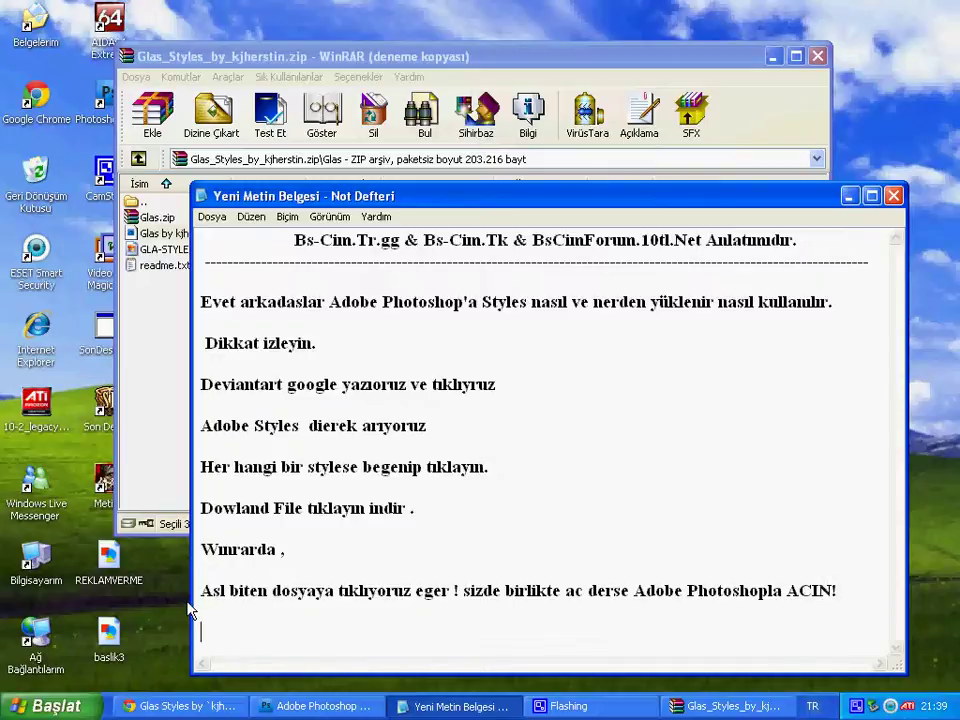
# Open the Glas by kjherstin.asl file from WinRAR to load the styles into Photoshop
pyautogui.click(193, 232)
pyautogui.click(193, 232)
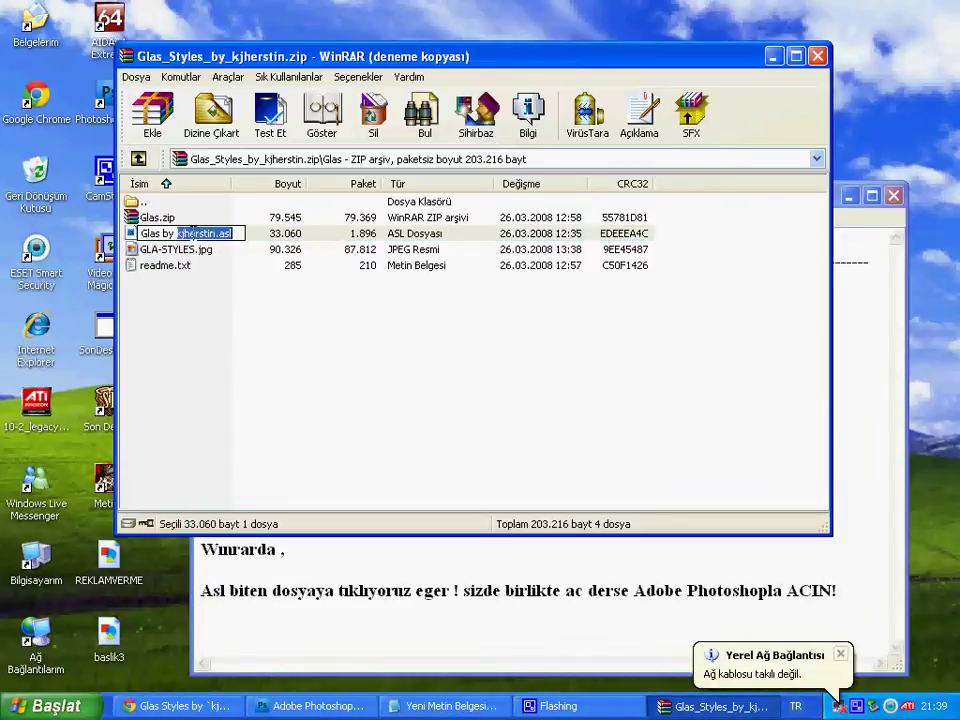
pyautogui.doubleClick(193, 232)
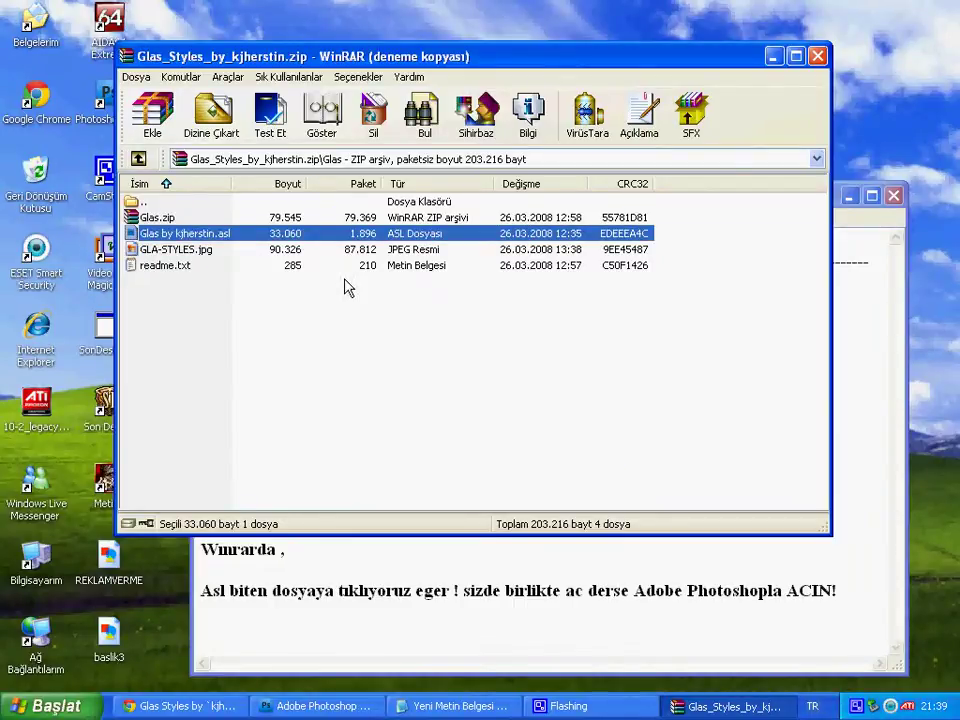
pyautogui.hotkey('alt', 'Tab')
pyautogui.write('S')
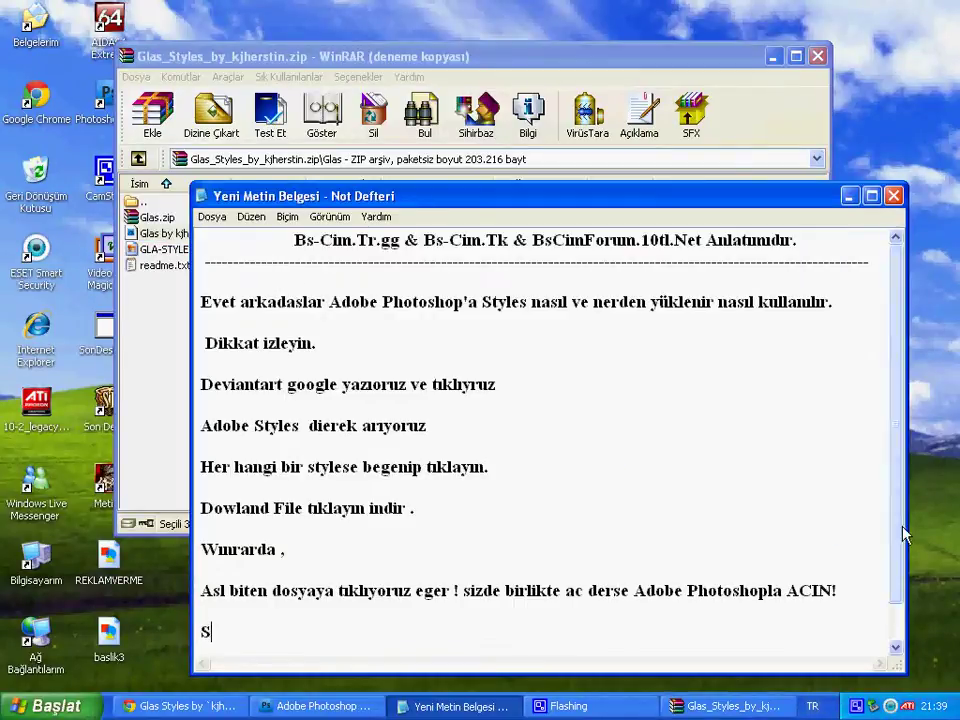
pyautogui.write('ua')
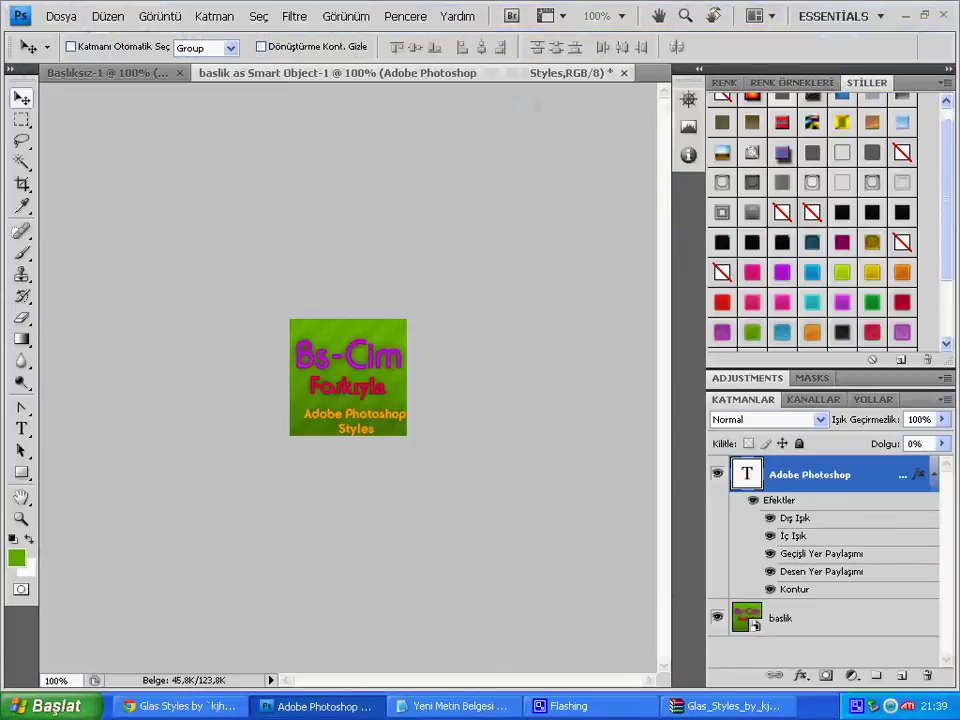
# Finish the note 'Suanda yuklendi.' and switch back to Photoshop
pyautogui.click(481, 706)
pyautogui.write('nda ')
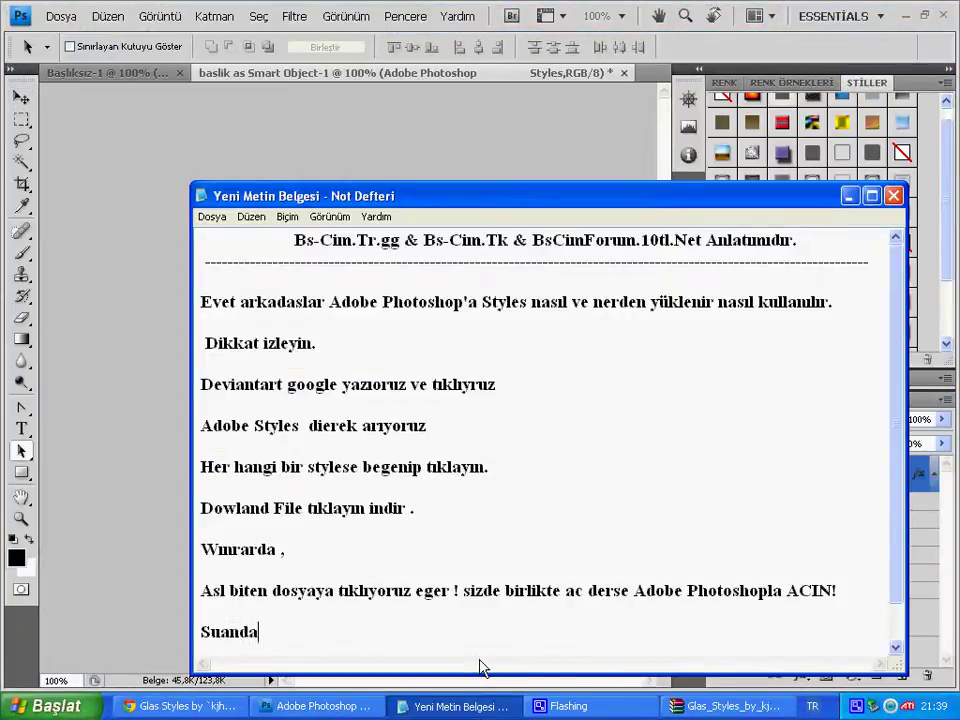
pyautogui.write('yukl')
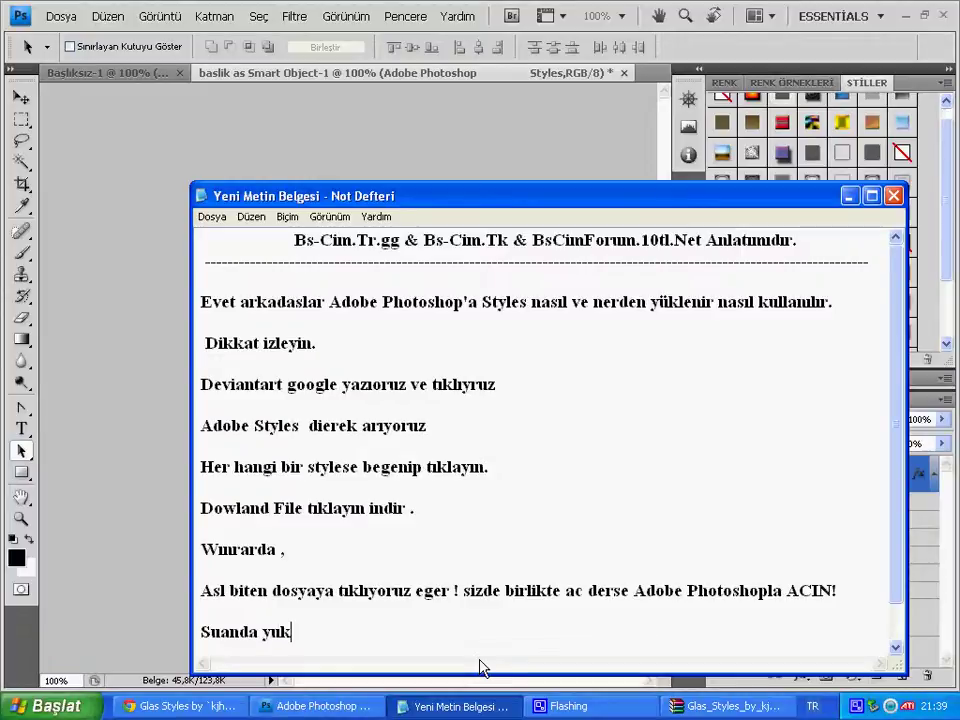
pyautogui.write('ende')
pyautogui.click(426, 10)
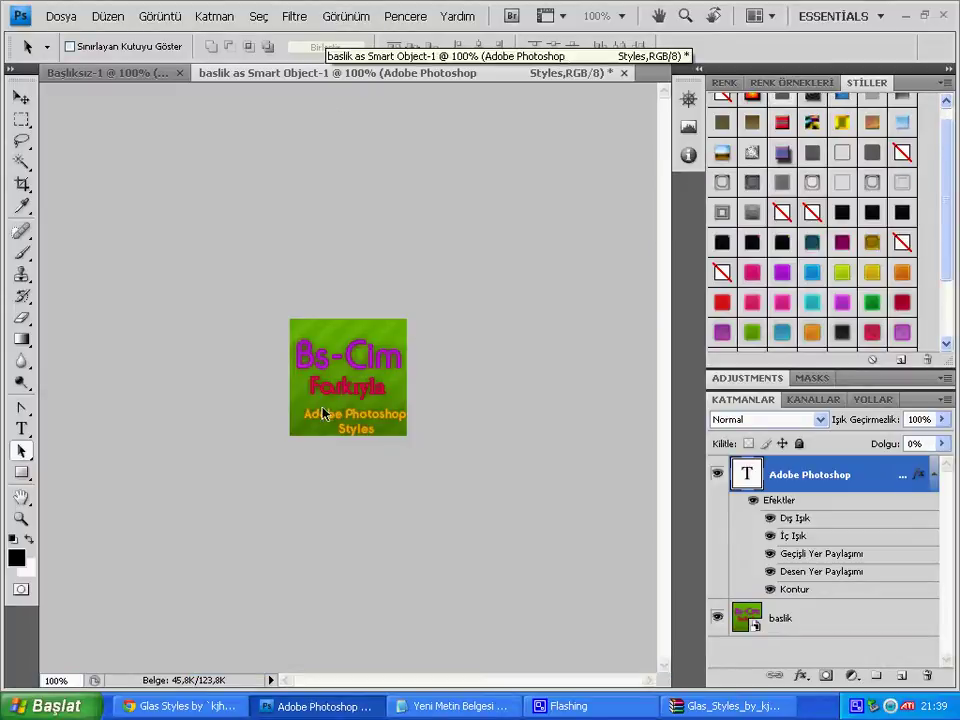
pyautogui.click(61, 16)
# Create a new transparent 400×200 pixel document
pyautogui.click(66, 34)
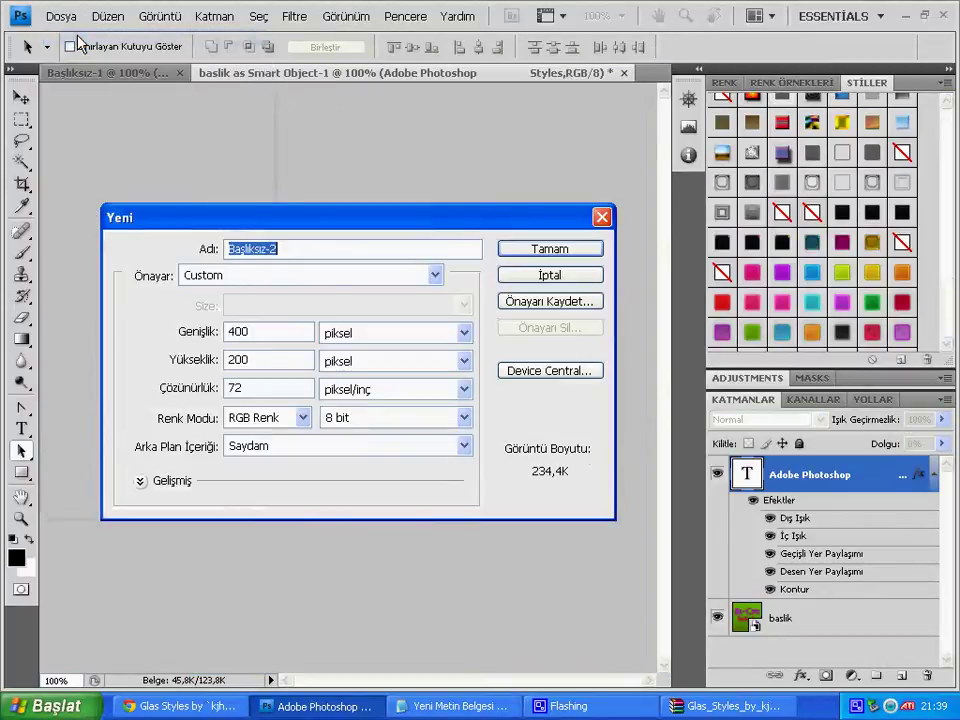
pyautogui.doubleClick(251, 333)
pyautogui.press('Tab')
pyautogui.press('Tab')
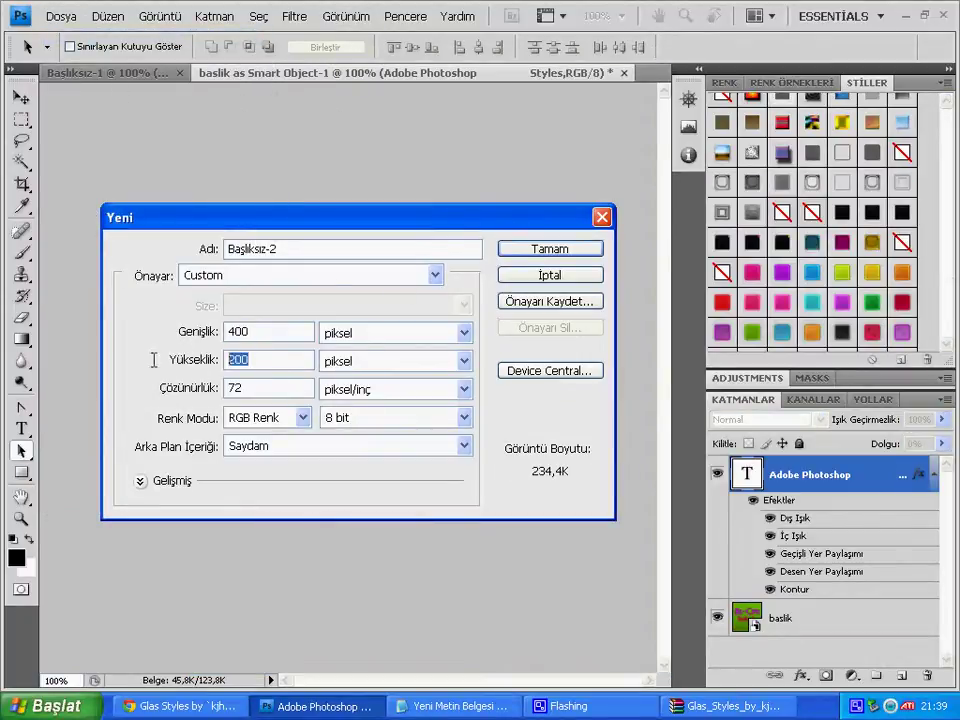
pyautogui.click(571, 250)
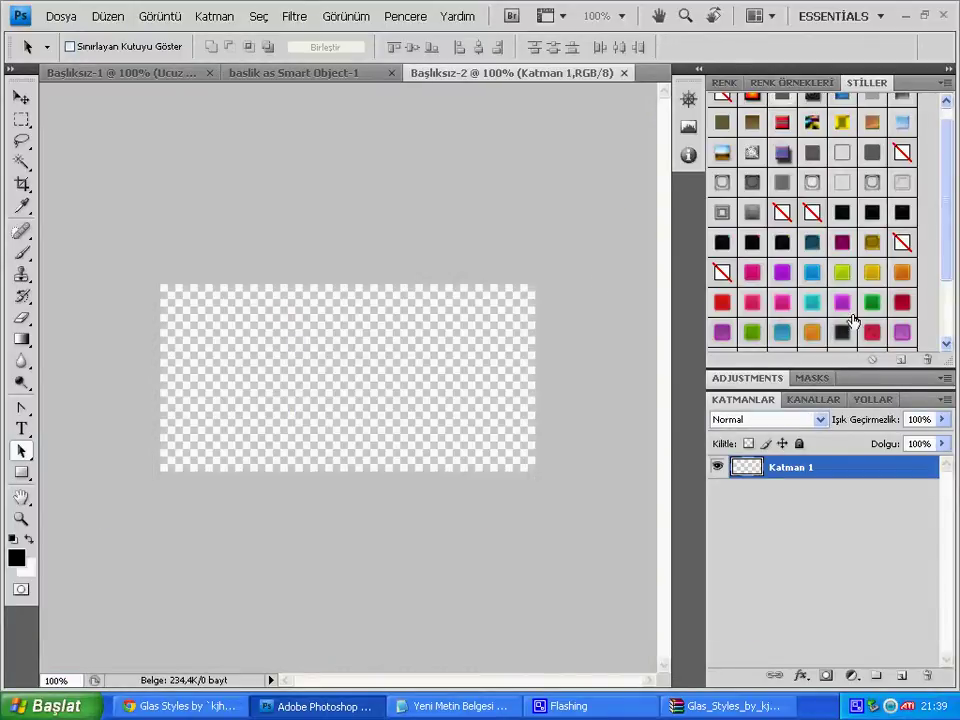
# Draw a rectangle across the canvas and apply the blue gloss Glas style to it
pyautogui.moveTo(951, 223); pyautogui.dragTo(949, 300)
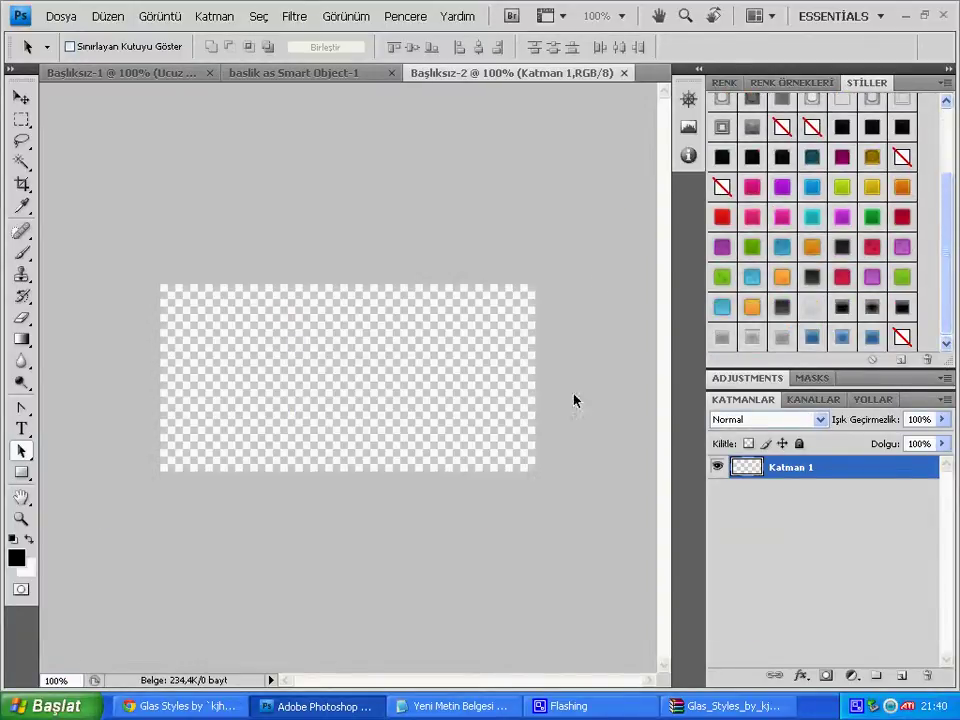
pyautogui.click(22, 472)
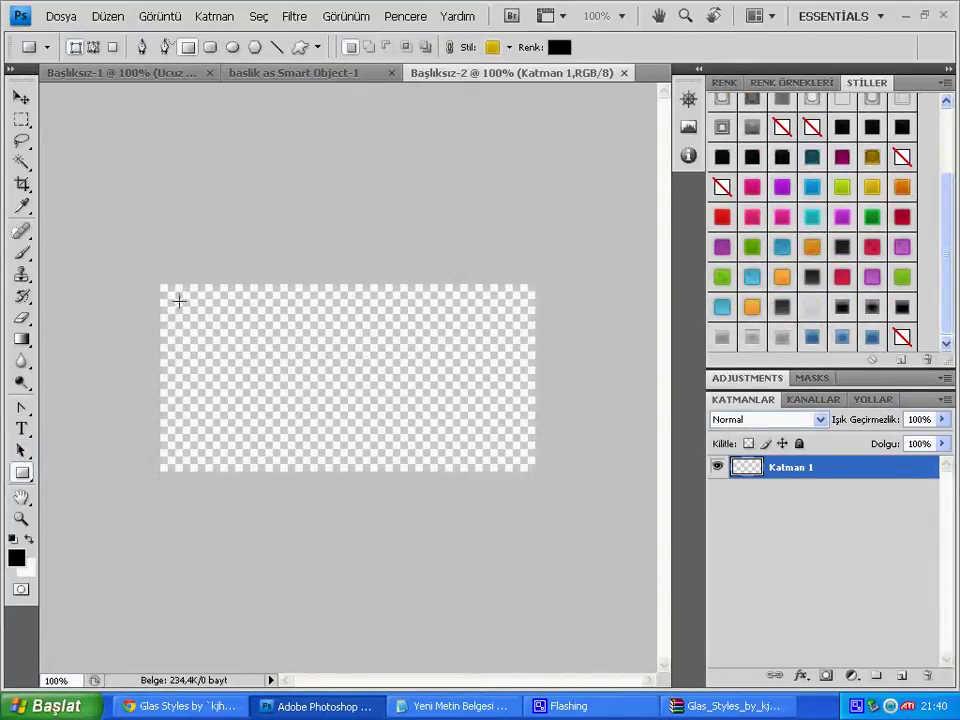
pyautogui.moveTo(149, 274); pyautogui.dragTo(548, 489)
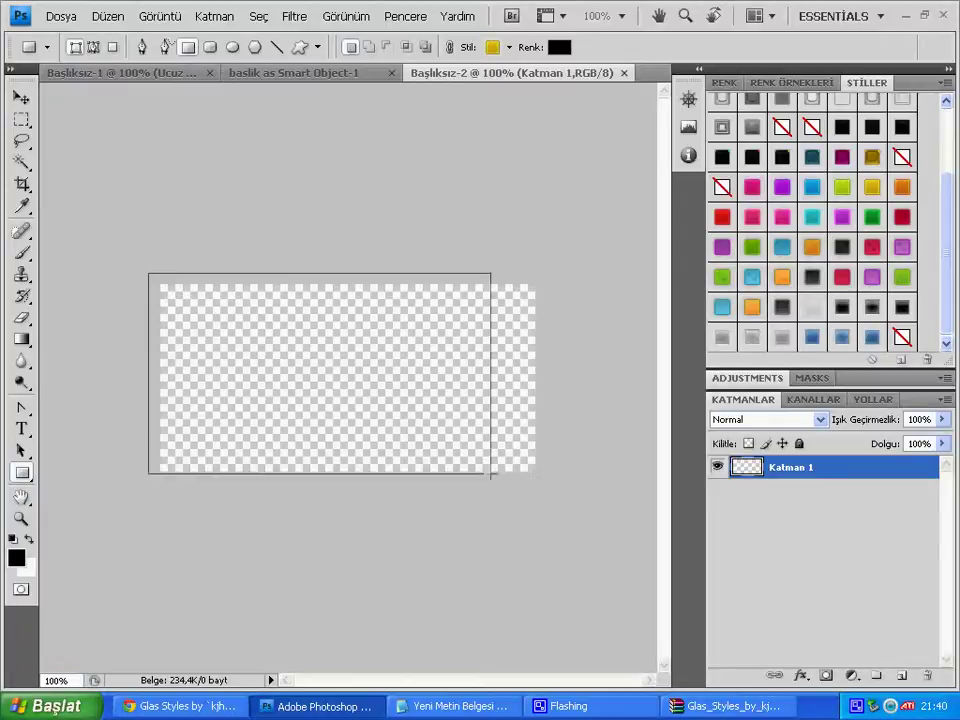
pyautogui.click(822, 340)
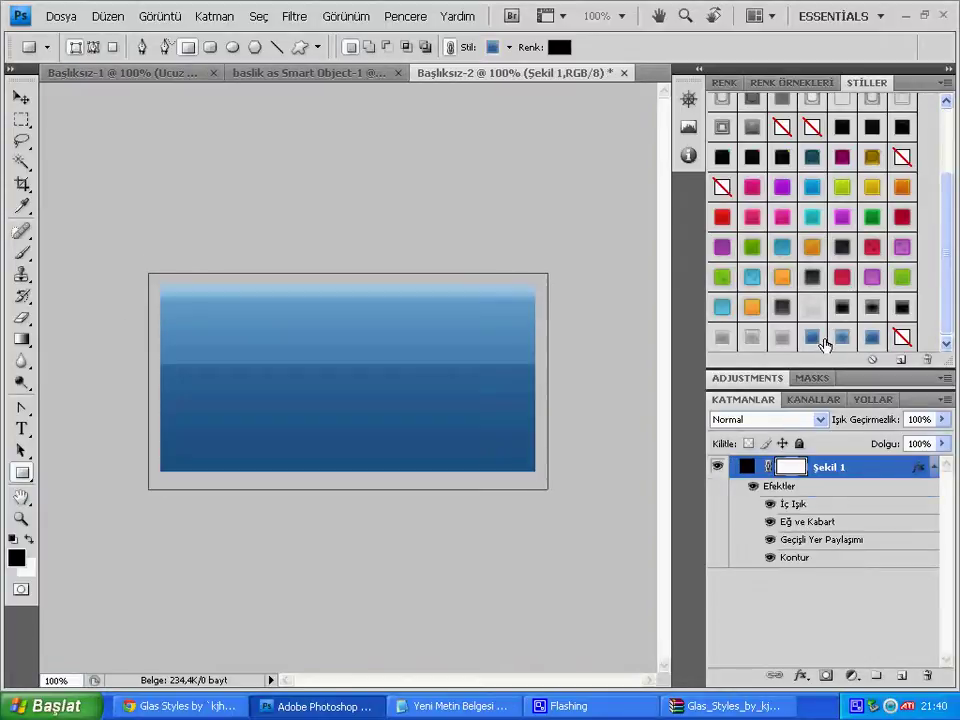
pyautogui.click(842, 307)
pyautogui.click(842, 277)
pyautogui.click(842, 337)
pyautogui.click(455, 706)
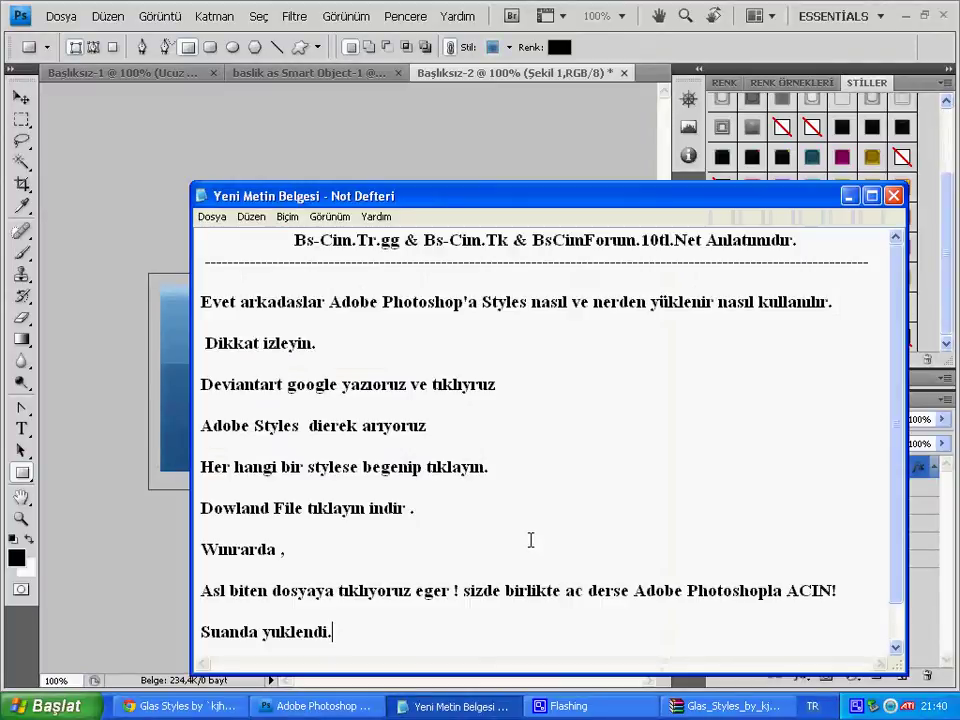
# Add the line 'Yeni indirdigimiz stylesler ..' to the notes and return to Photoshop
pyautogui.press('Return')
pyautogui.press('Return')
pyautogui.press('Return')
pyautogui.write('Yeni ind')
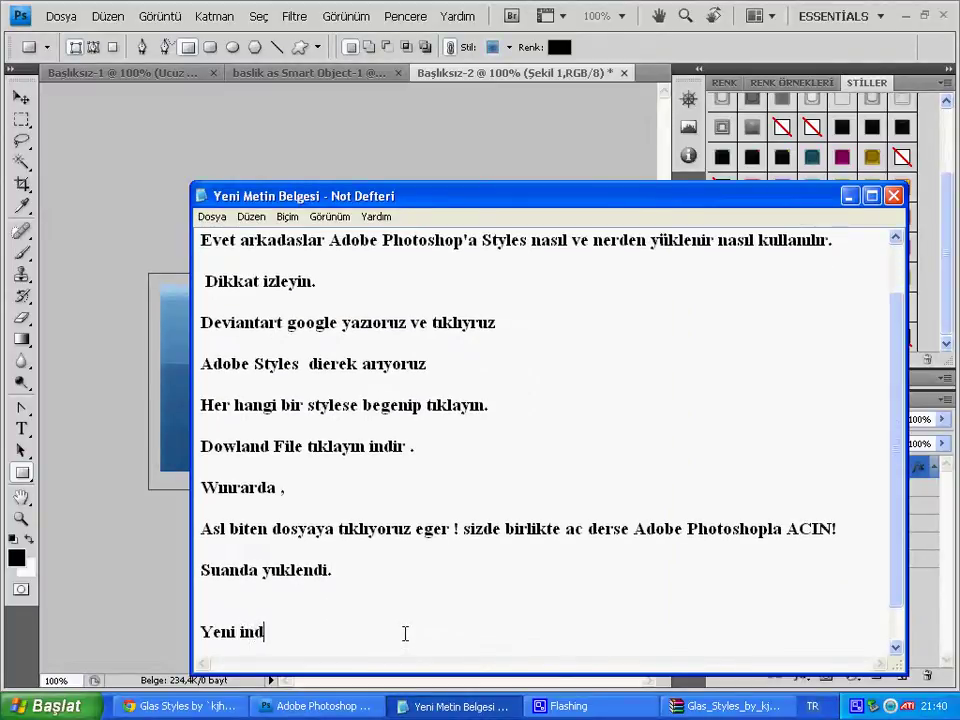
pyautogui.write('irım')
pyautogui.write('igimiz stylesler ...')
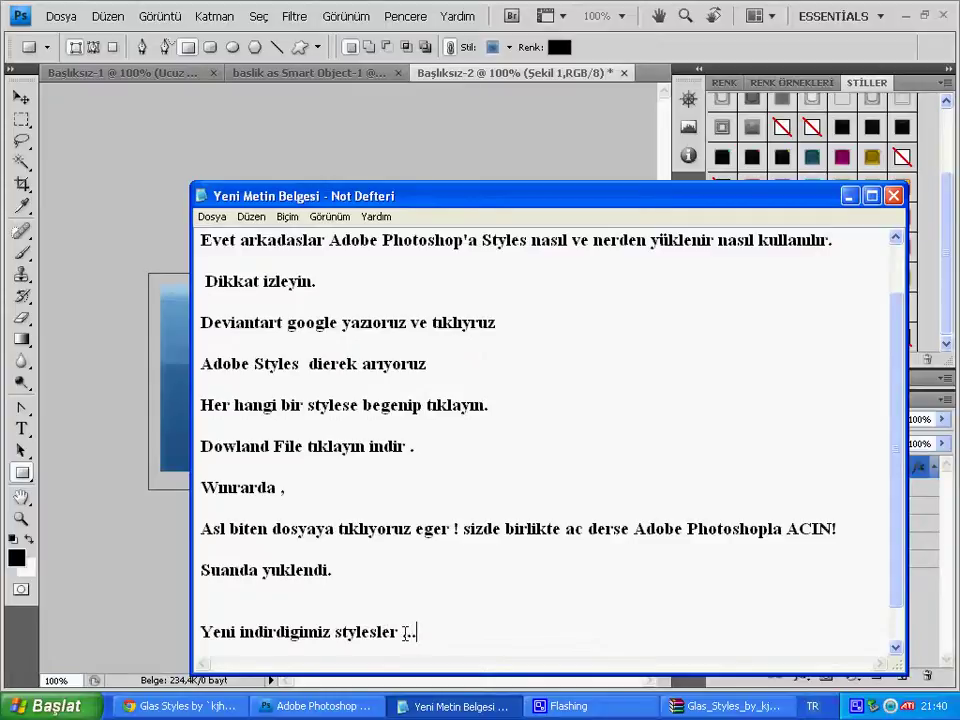
pyautogui.hotkey('alt', 'Tab')
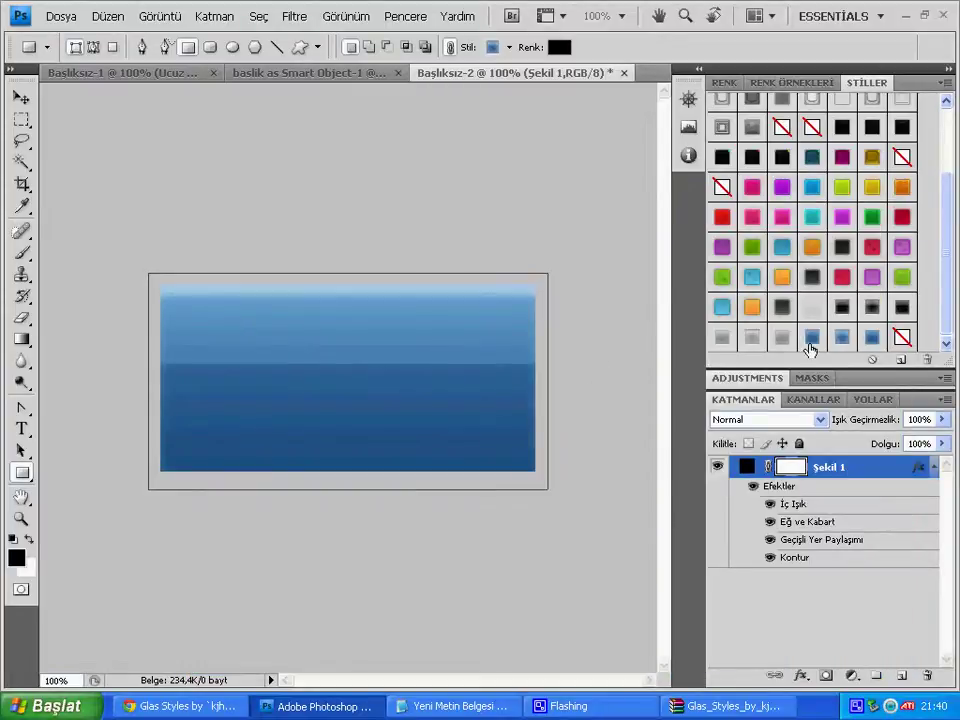
# Try grey and black glass styles on the banner, then reapply the blue one
pyautogui.click(778, 338)
pyautogui.click(815, 311)
pyautogui.click(845, 311)
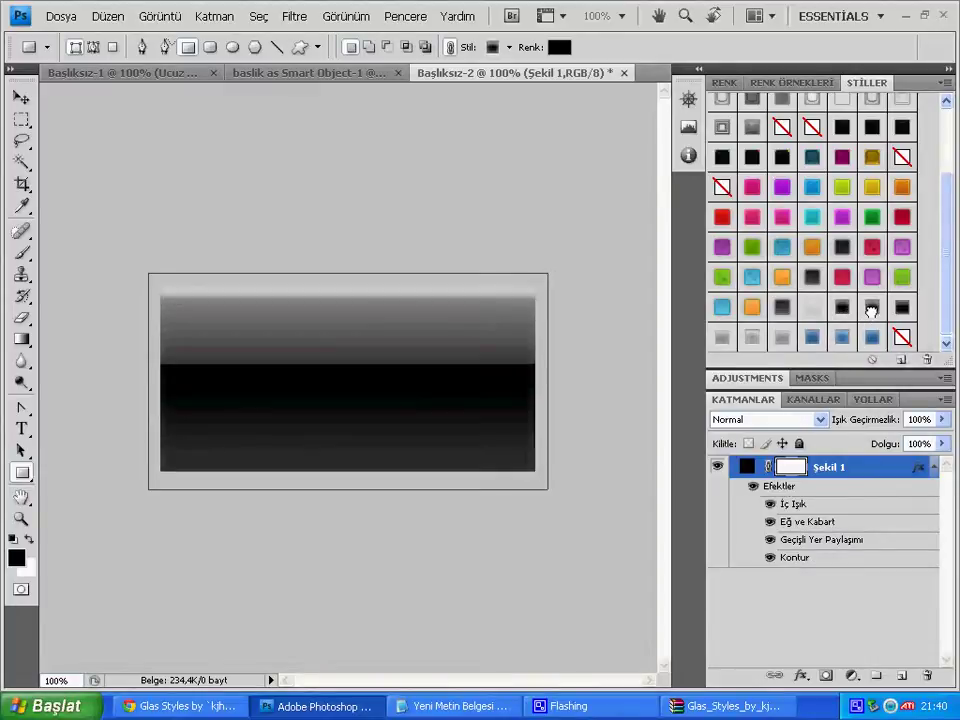
pyautogui.click(812, 340)
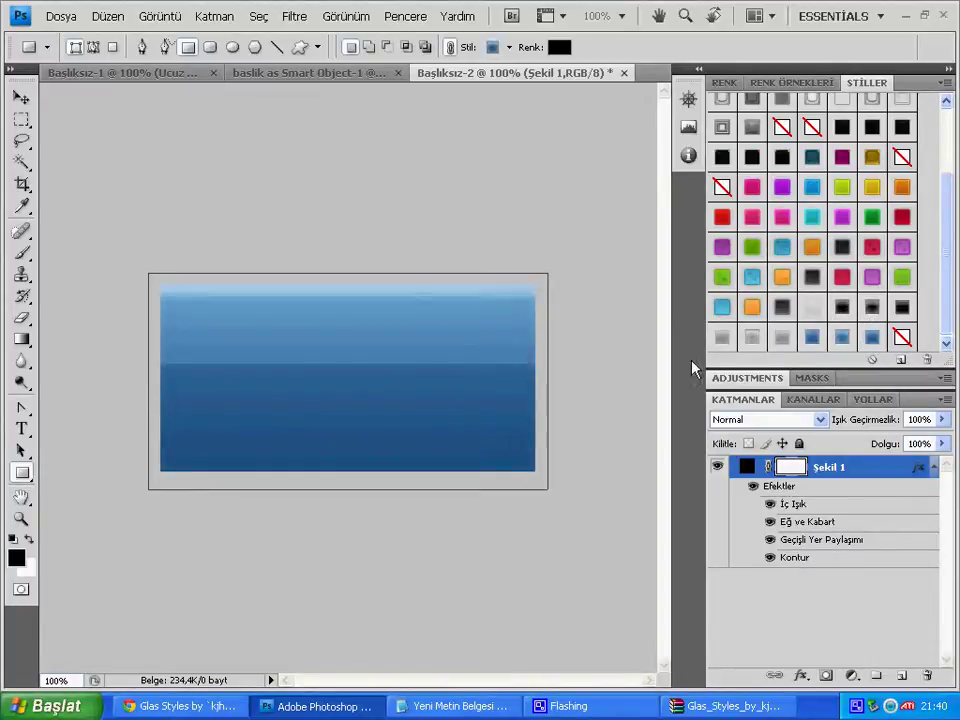
# Add a placeholder 'asdasd' text layer, move it onto the banner, and select it for editing
pyautogui.press('t')
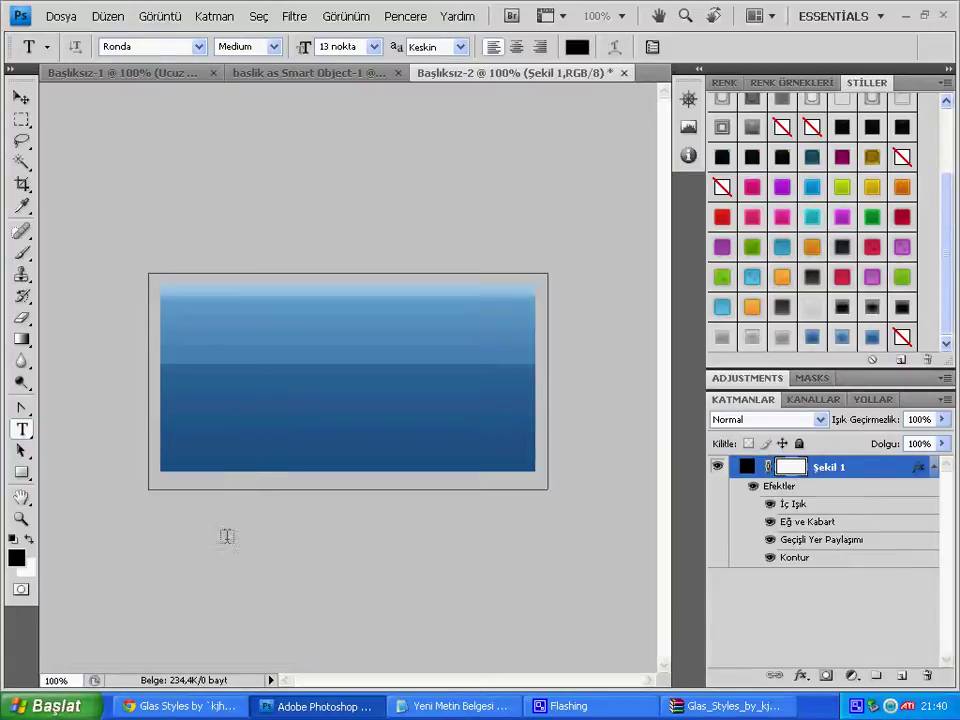
pyautogui.click(234, 537)
pyautogui.click(21, 97)
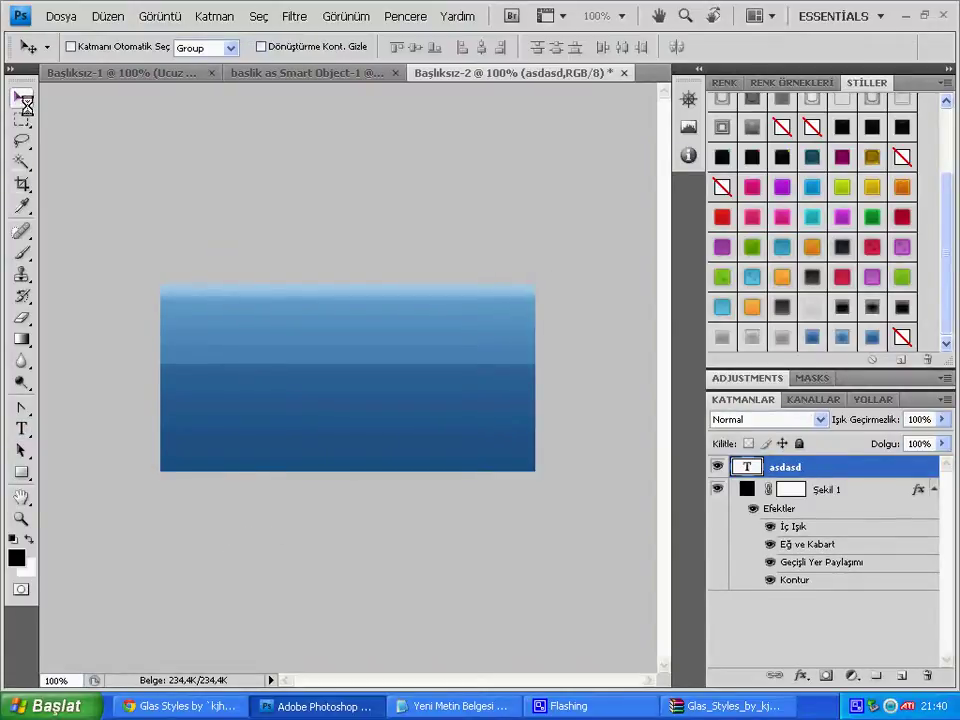
pyautogui.moveTo(305, 561); pyautogui.dragTo(285, 415)
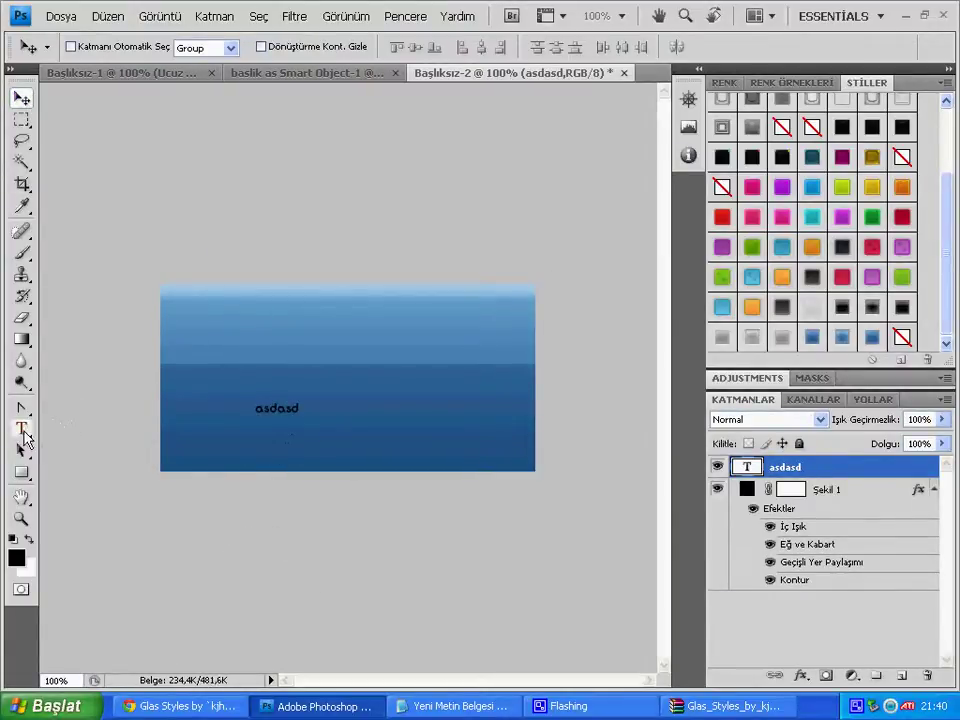
pyautogui.click(21, 428)
pyautogui.doubleClick(268, 410)
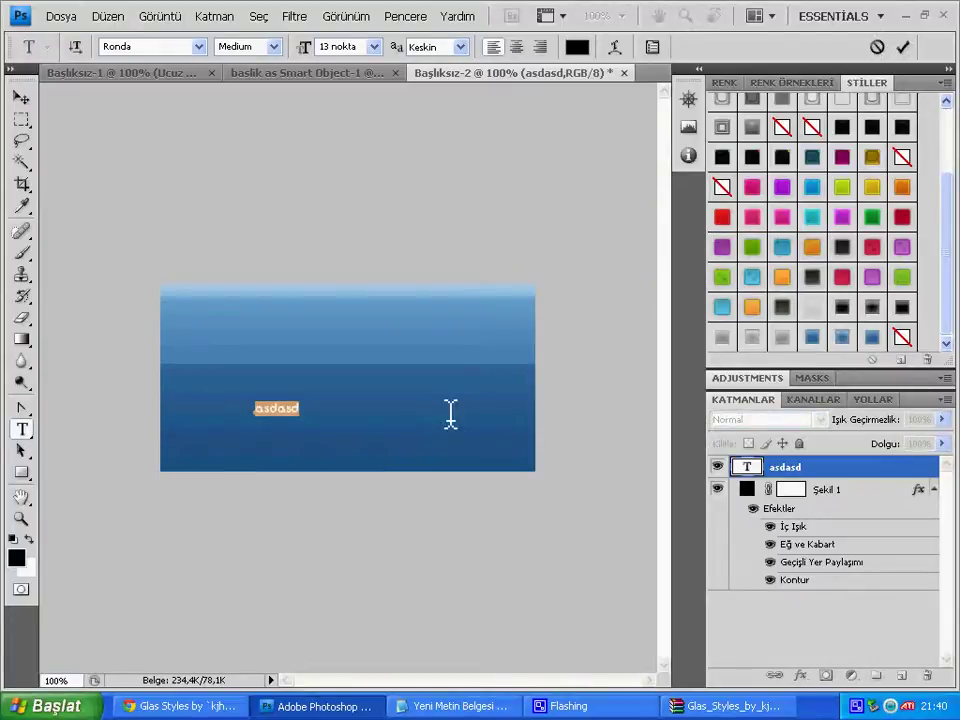
# Retype the banner text as 'Bs-Cim.TK sizi seviyor..' and set its size to 36 pt
pyautogui.write('a')
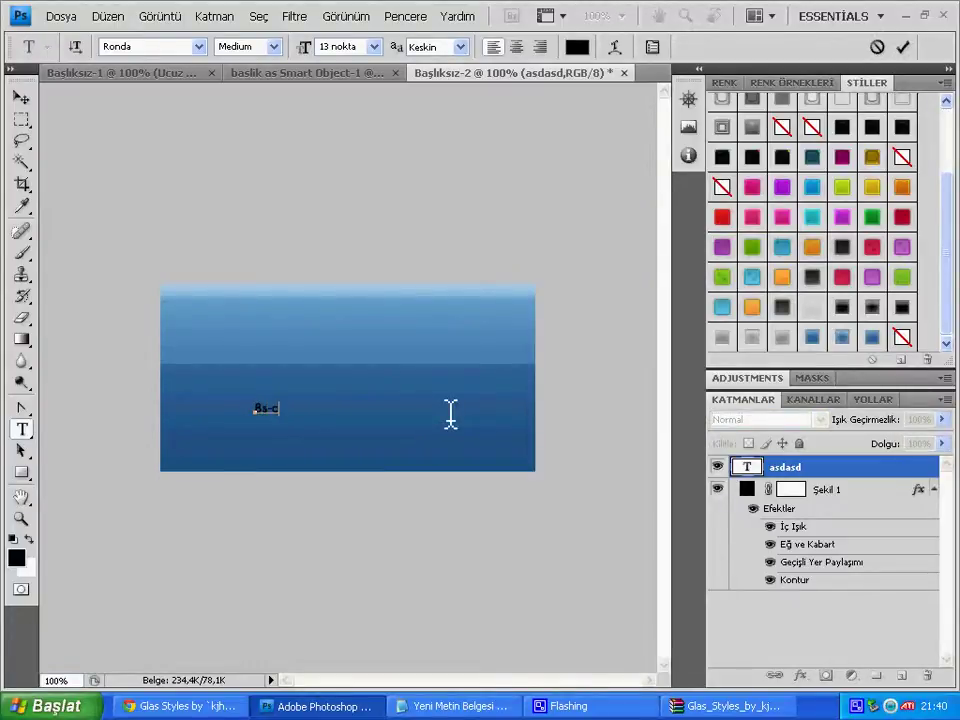
pyautogui.write('TK sizi seviyor..')
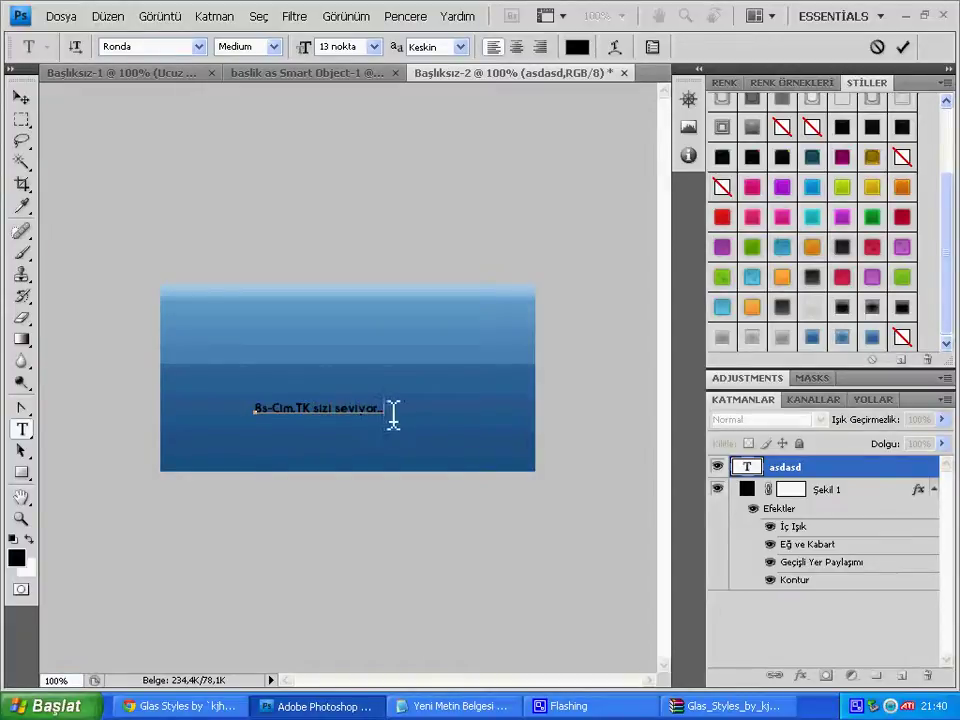
pyautogui.hotkey('ctrl', 'a')
pyautogui.click(373, 46)
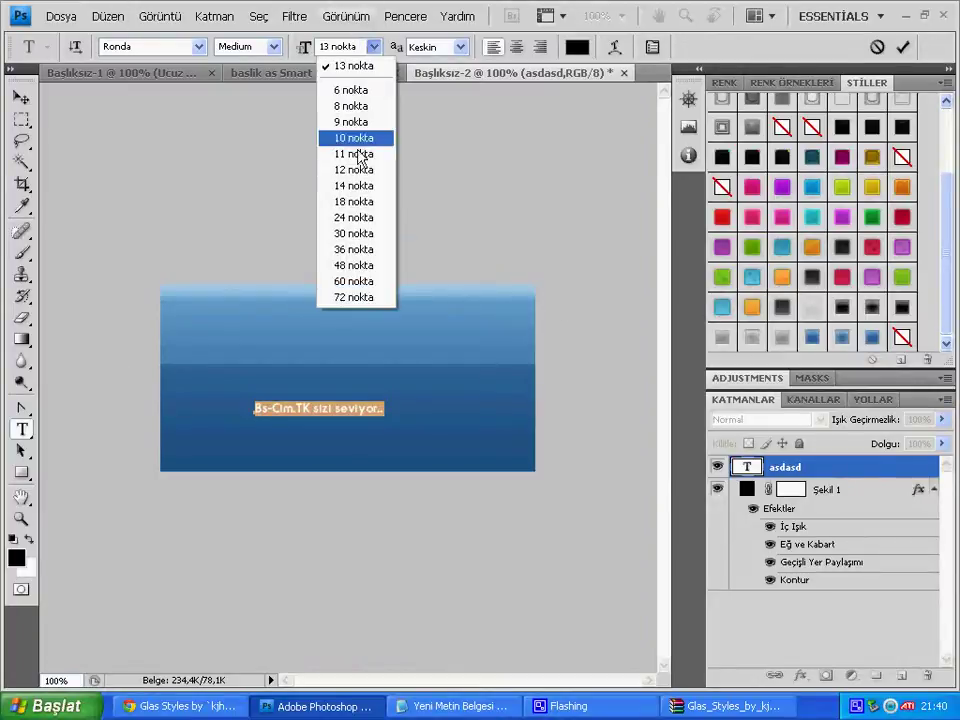
pyautogui.click(353, 287)
pyautogui.click(352, 288)
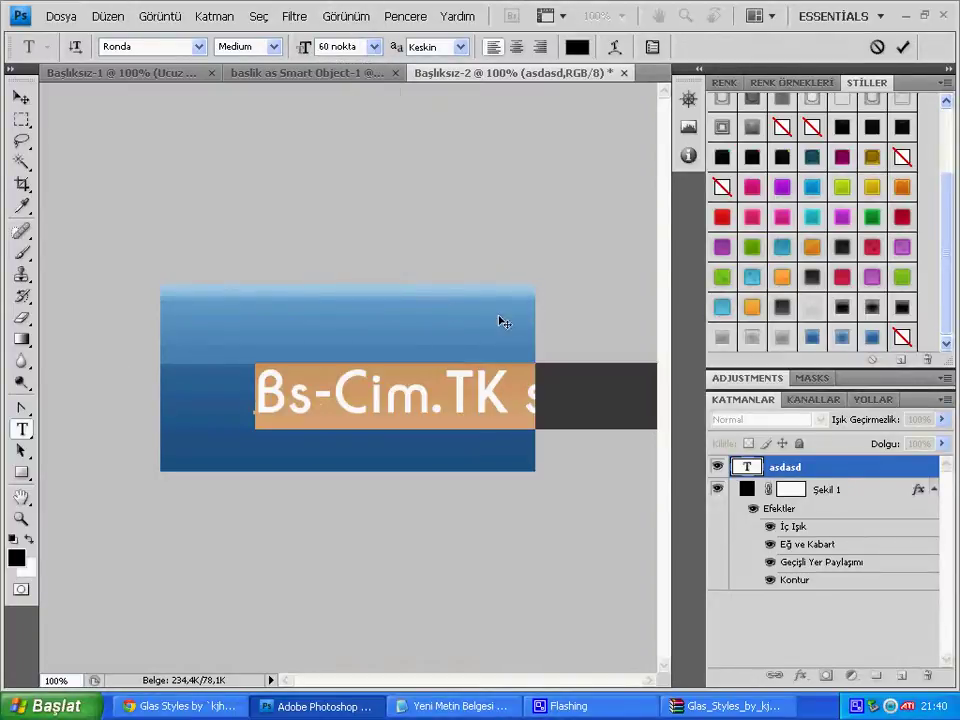
pyautogui.click(373, 46)
pyautogui.click(377, 250)
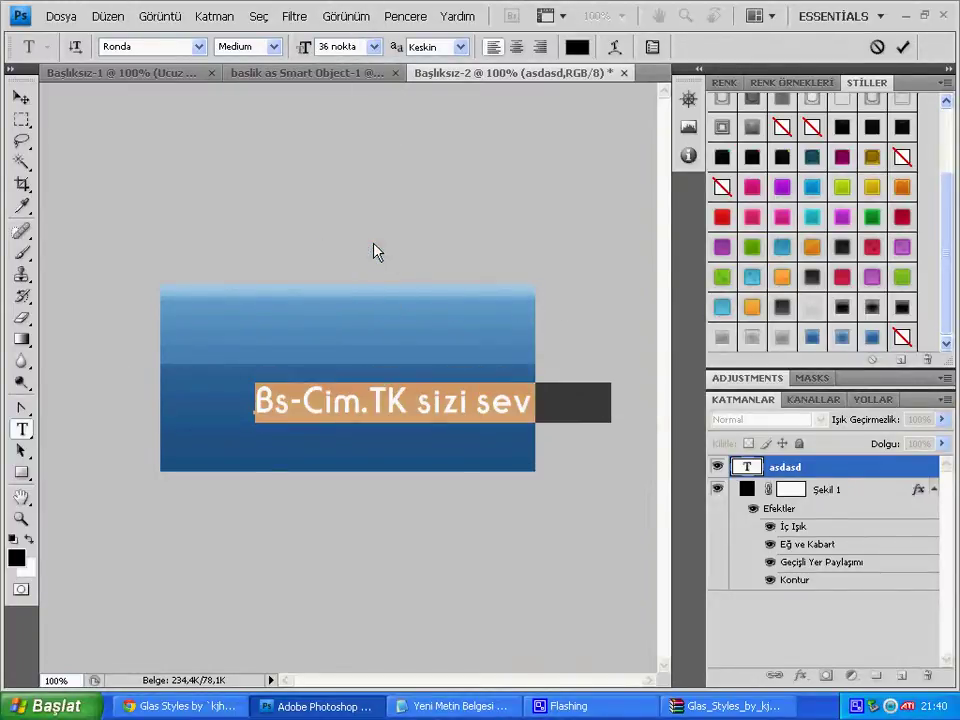
# Shift the text left and up, apply the orange glass style, and raise it further
pyautogui.click(20, 97)
pyautogui.moveTo(352, 398); pyautogui.dragTo(281, 376)
pyautogui.click(21, 428)
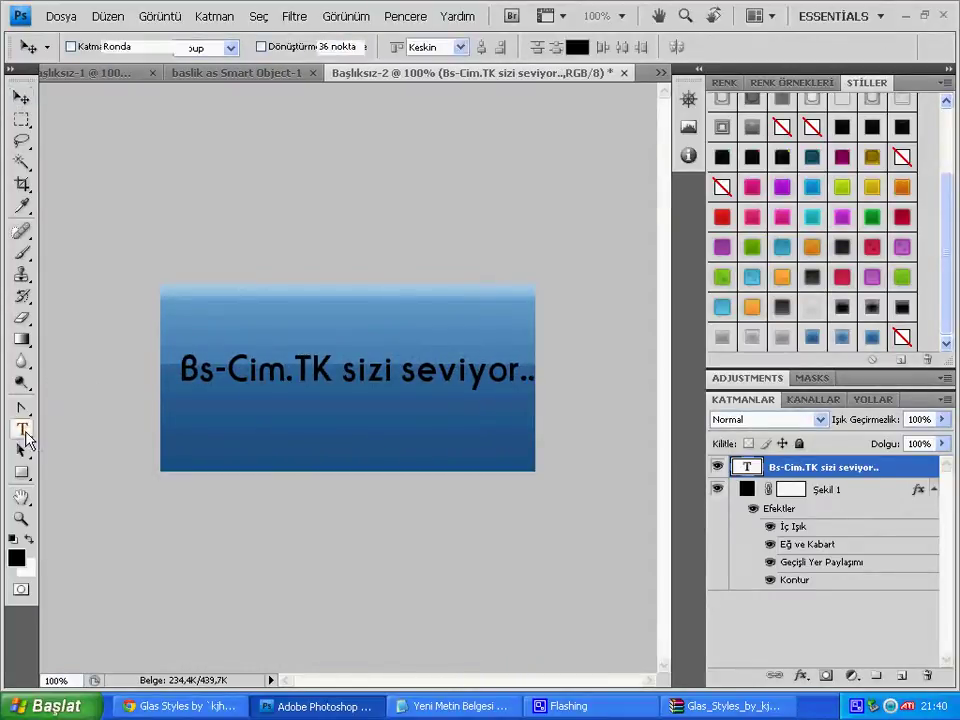
pyautogui.tripleClick(186, 369)
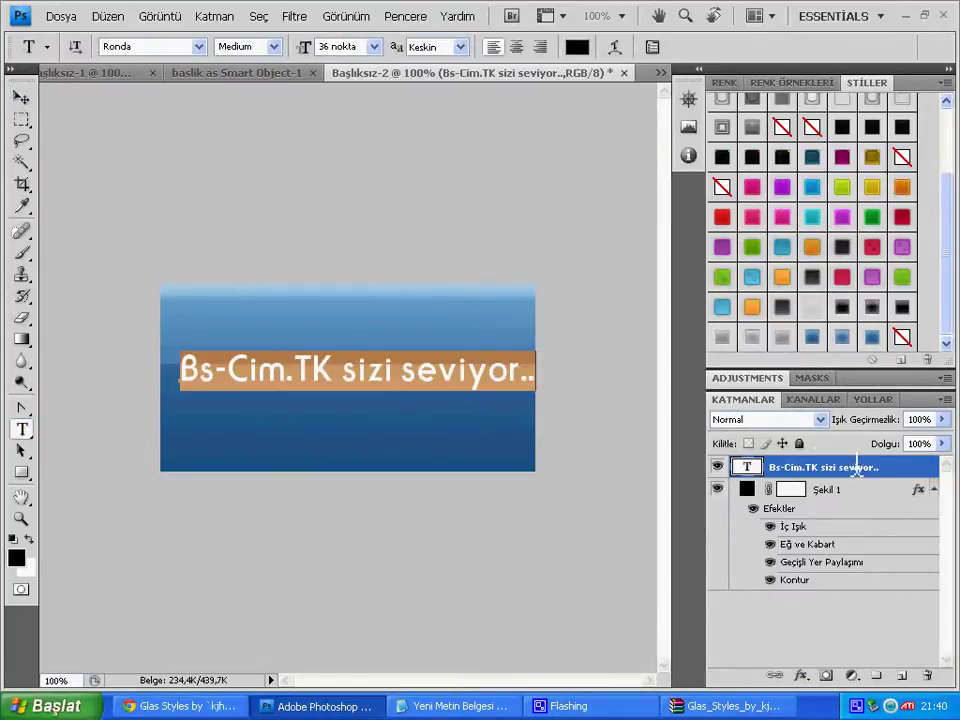
pyautogui.click(811, 249)
pyautogui.click(22, 98)
pyautogui.moveTo(300, 385)
pyautogui.mouseDown()
pyautogui.moveTo(292, 350)
pyautogui.moveTo(280, 354)
pyautogui.mouseUp()
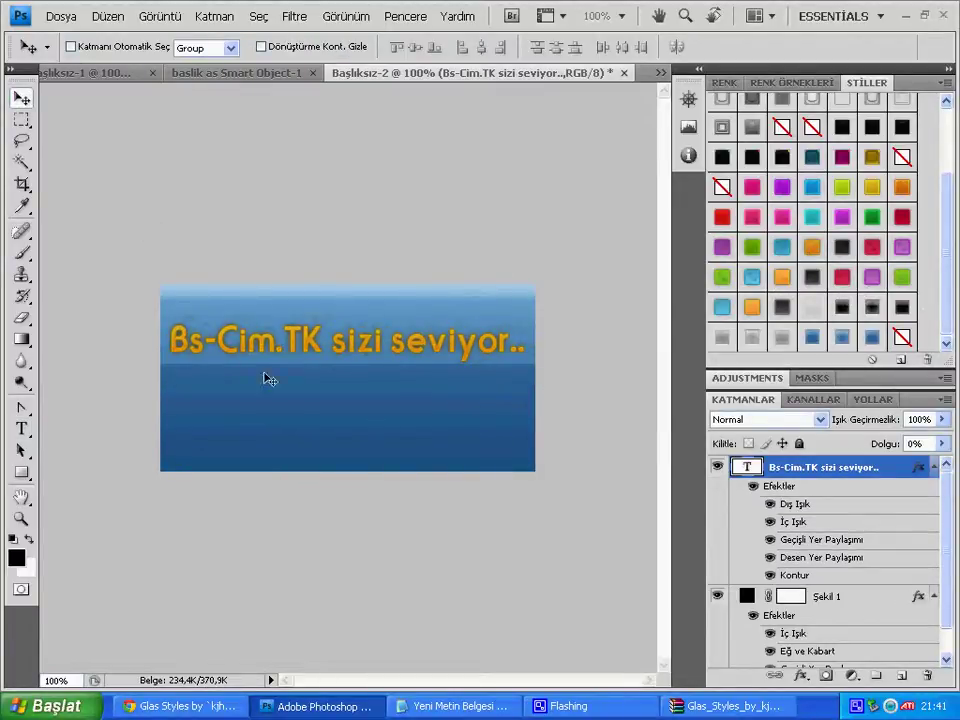
# Add a 'BS HALKI <3' text line below the orange title and shift it left
pyautogui.click(21, 428)
pyautogui.click(336, 410)
pyautogui.write('BS')
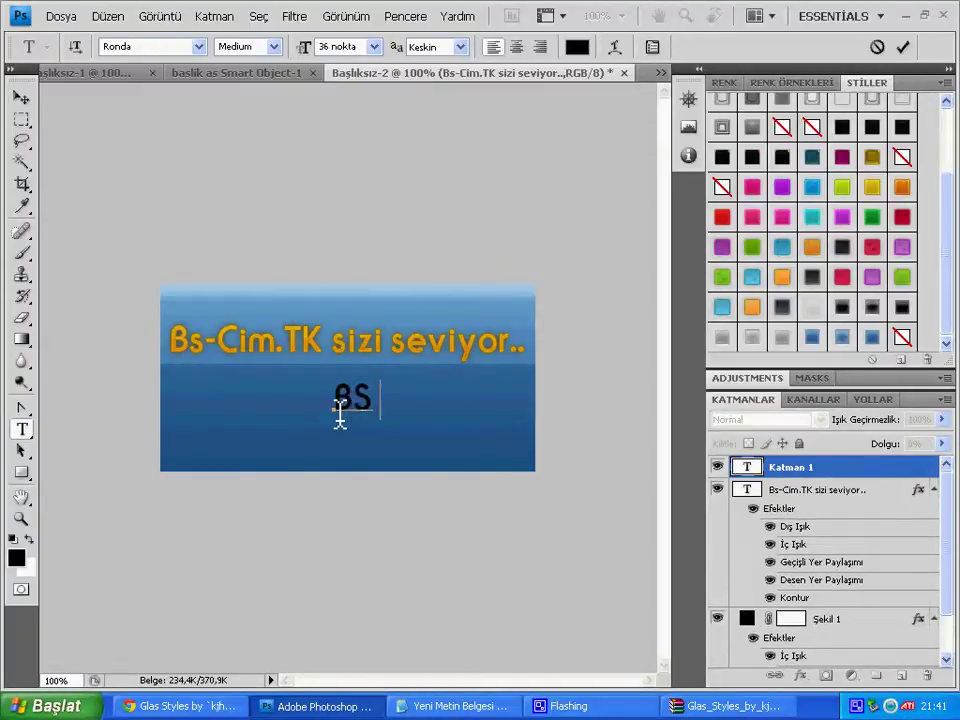
pyautogui.write(' HALKI')
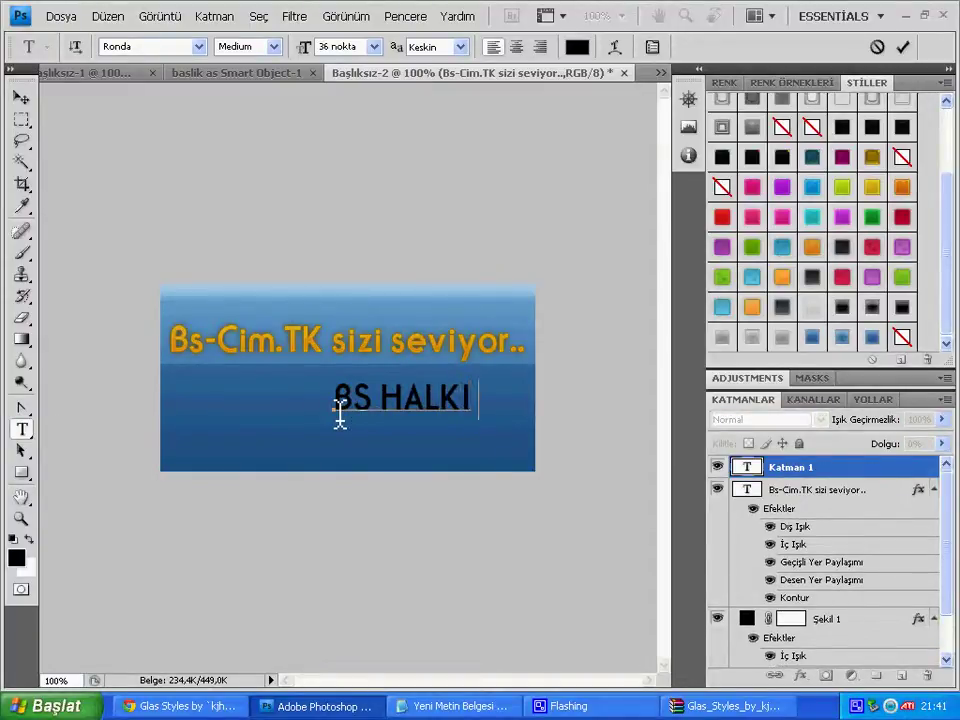
pyautogui.write(' <3')
pyautogui.click(21, 97)
pyautogui.moveTo(374, 400); pyautogui.dragTo(284, 402)
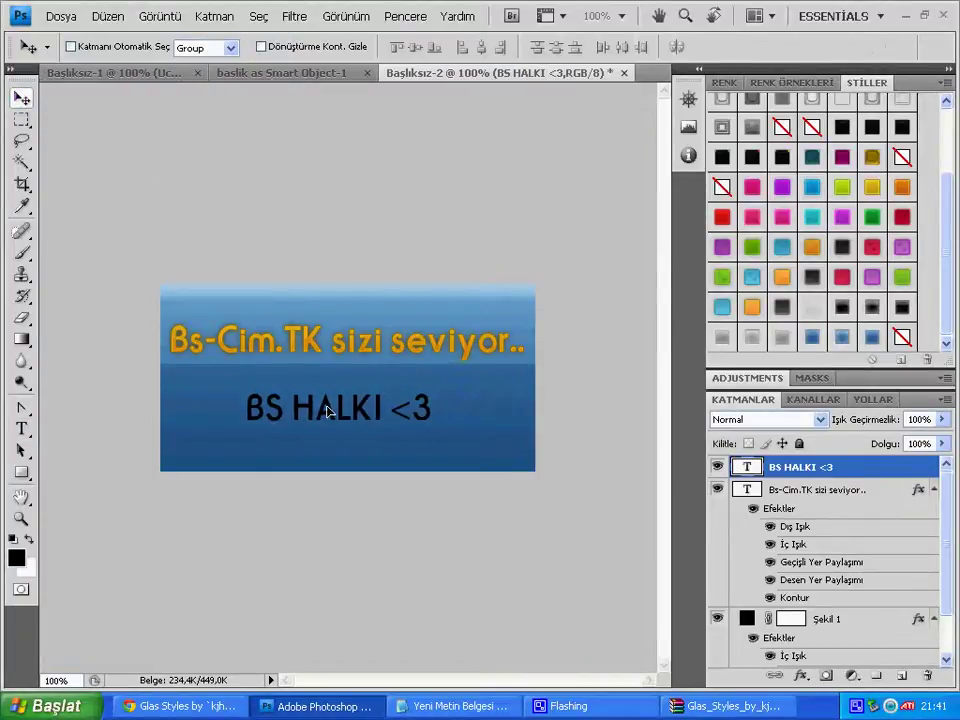
# Begin a new line in the Notepad notes with 'İyi'
pyautogui.click(455, 706)
pyautogui.press('Return')
pyautogui.press('Return')
pyautogui.press('Return')
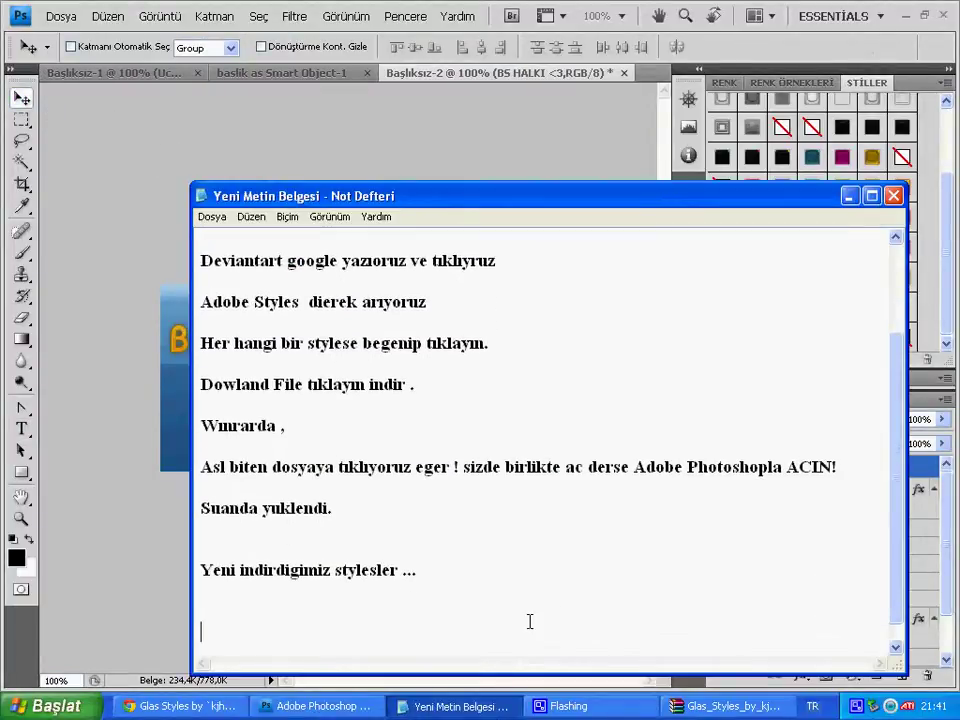
pyautogui.write('İyi günler...')
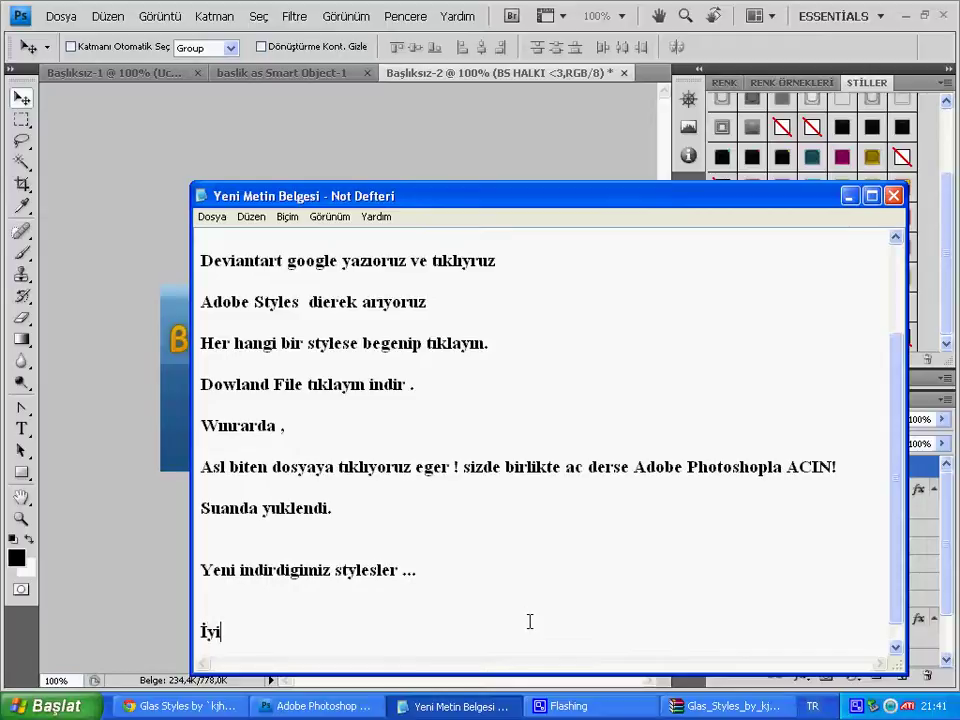